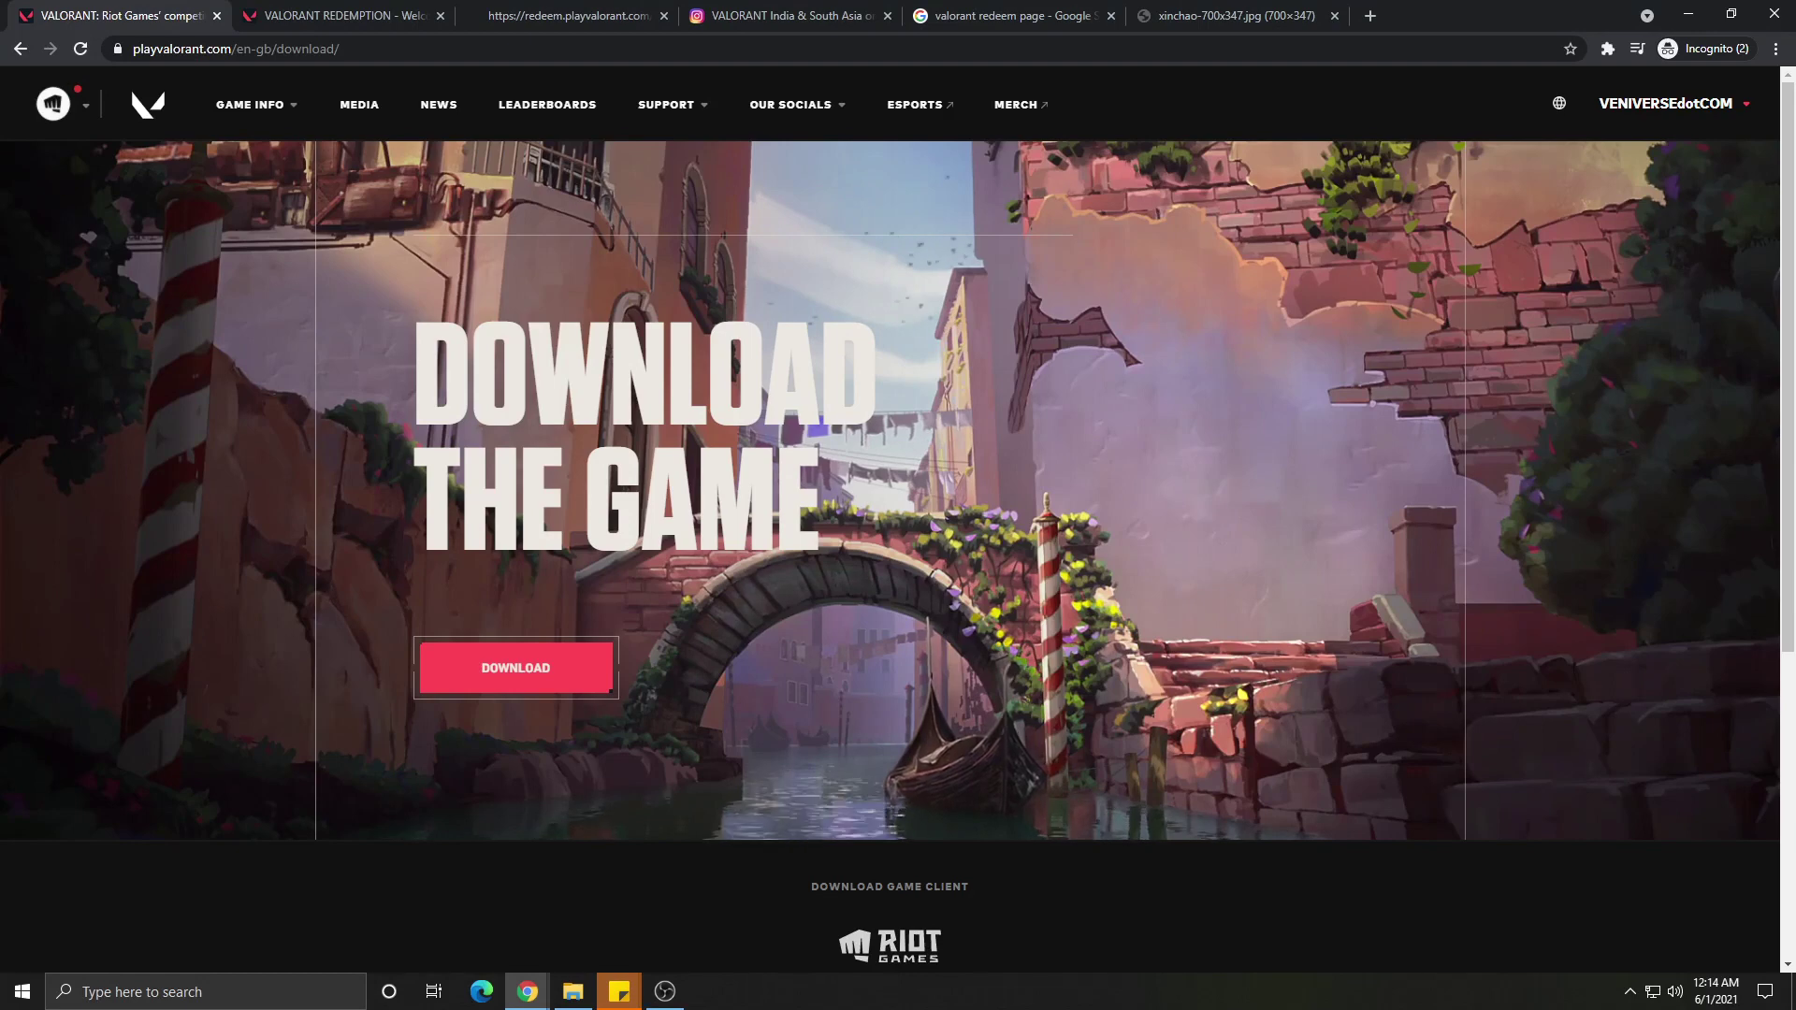
Step: Examine the Duality player card post on Instagram for the redemption code and the comments about claiming it
key("ctrl+4")
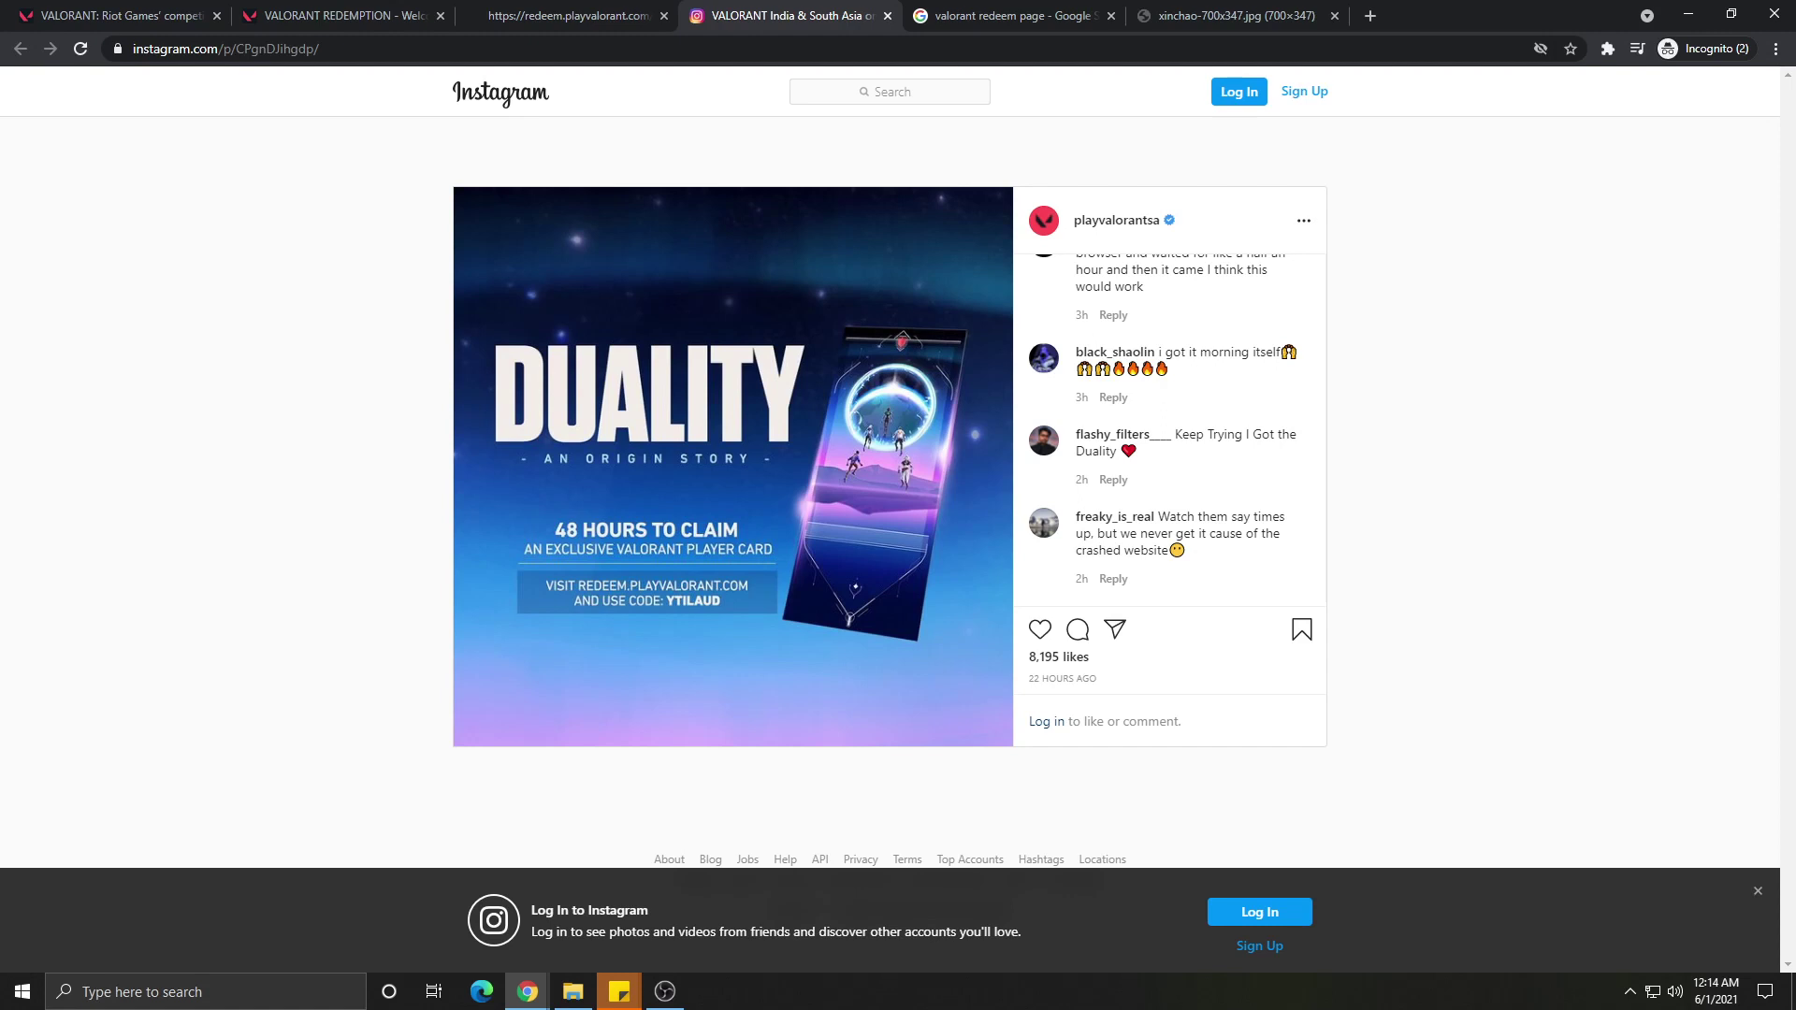
scroll(1169, 421, "down", 1)
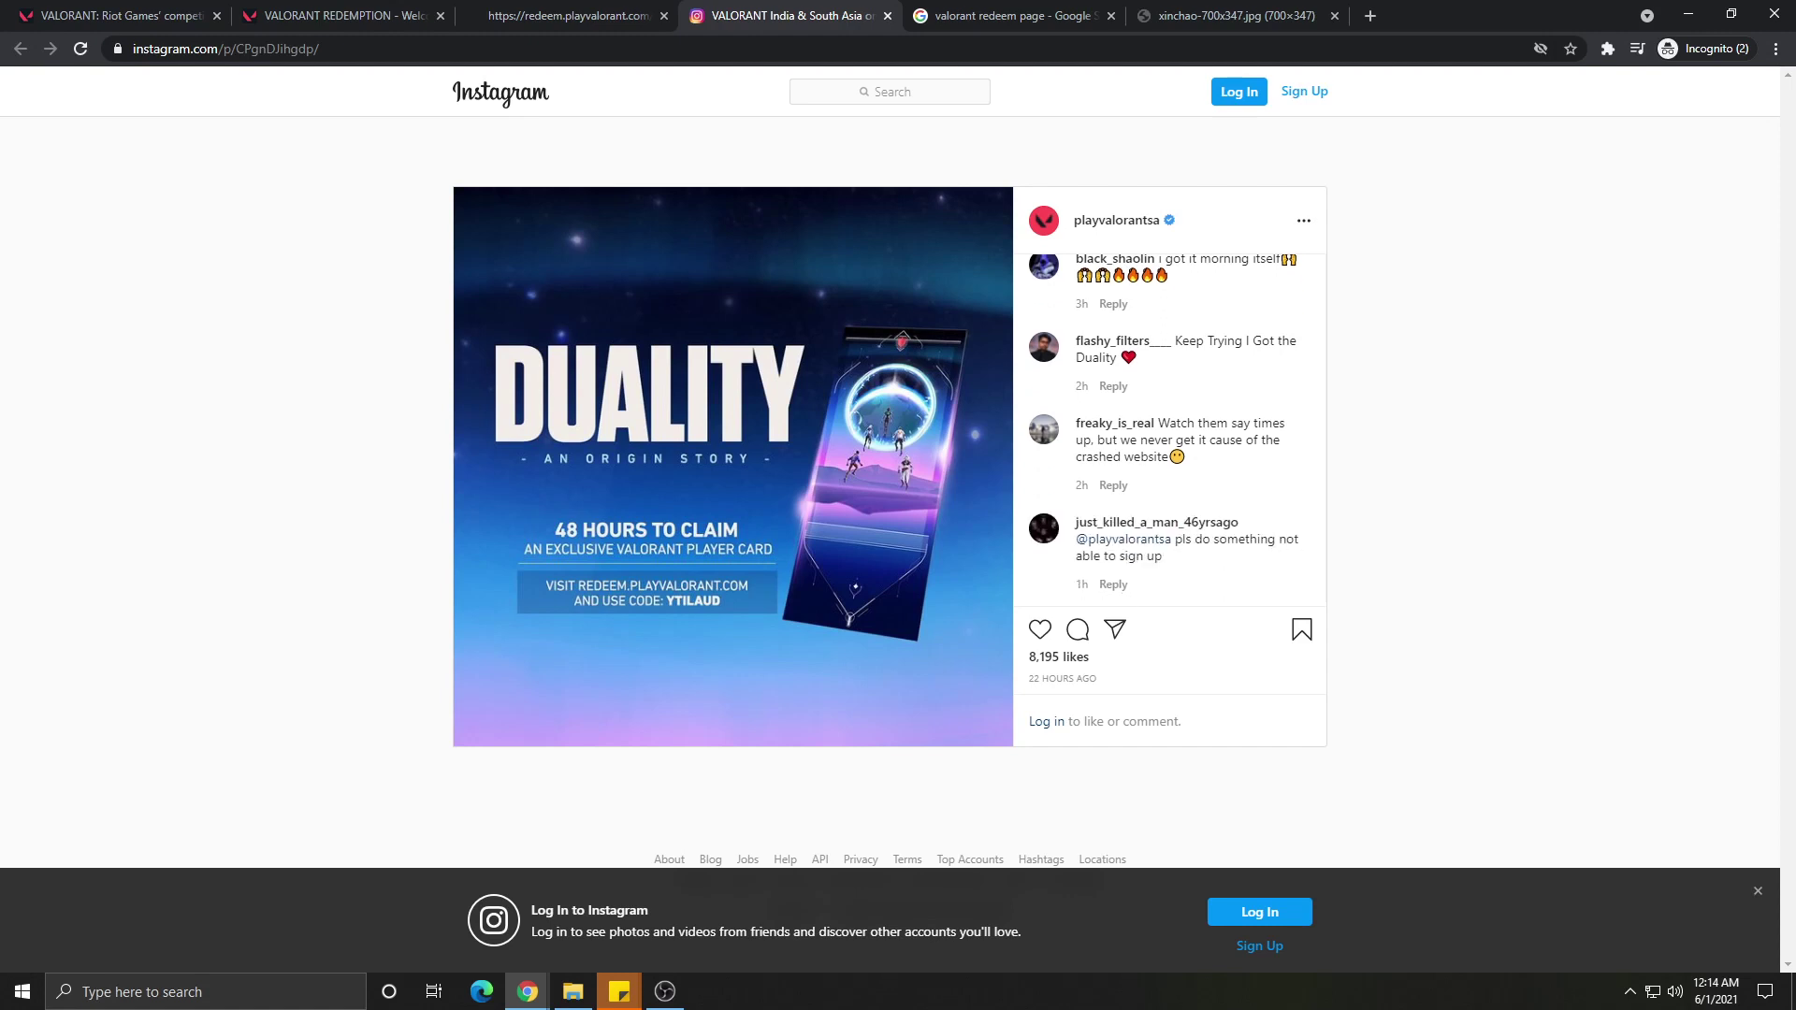
scroll(1169, 421, "up", 1)
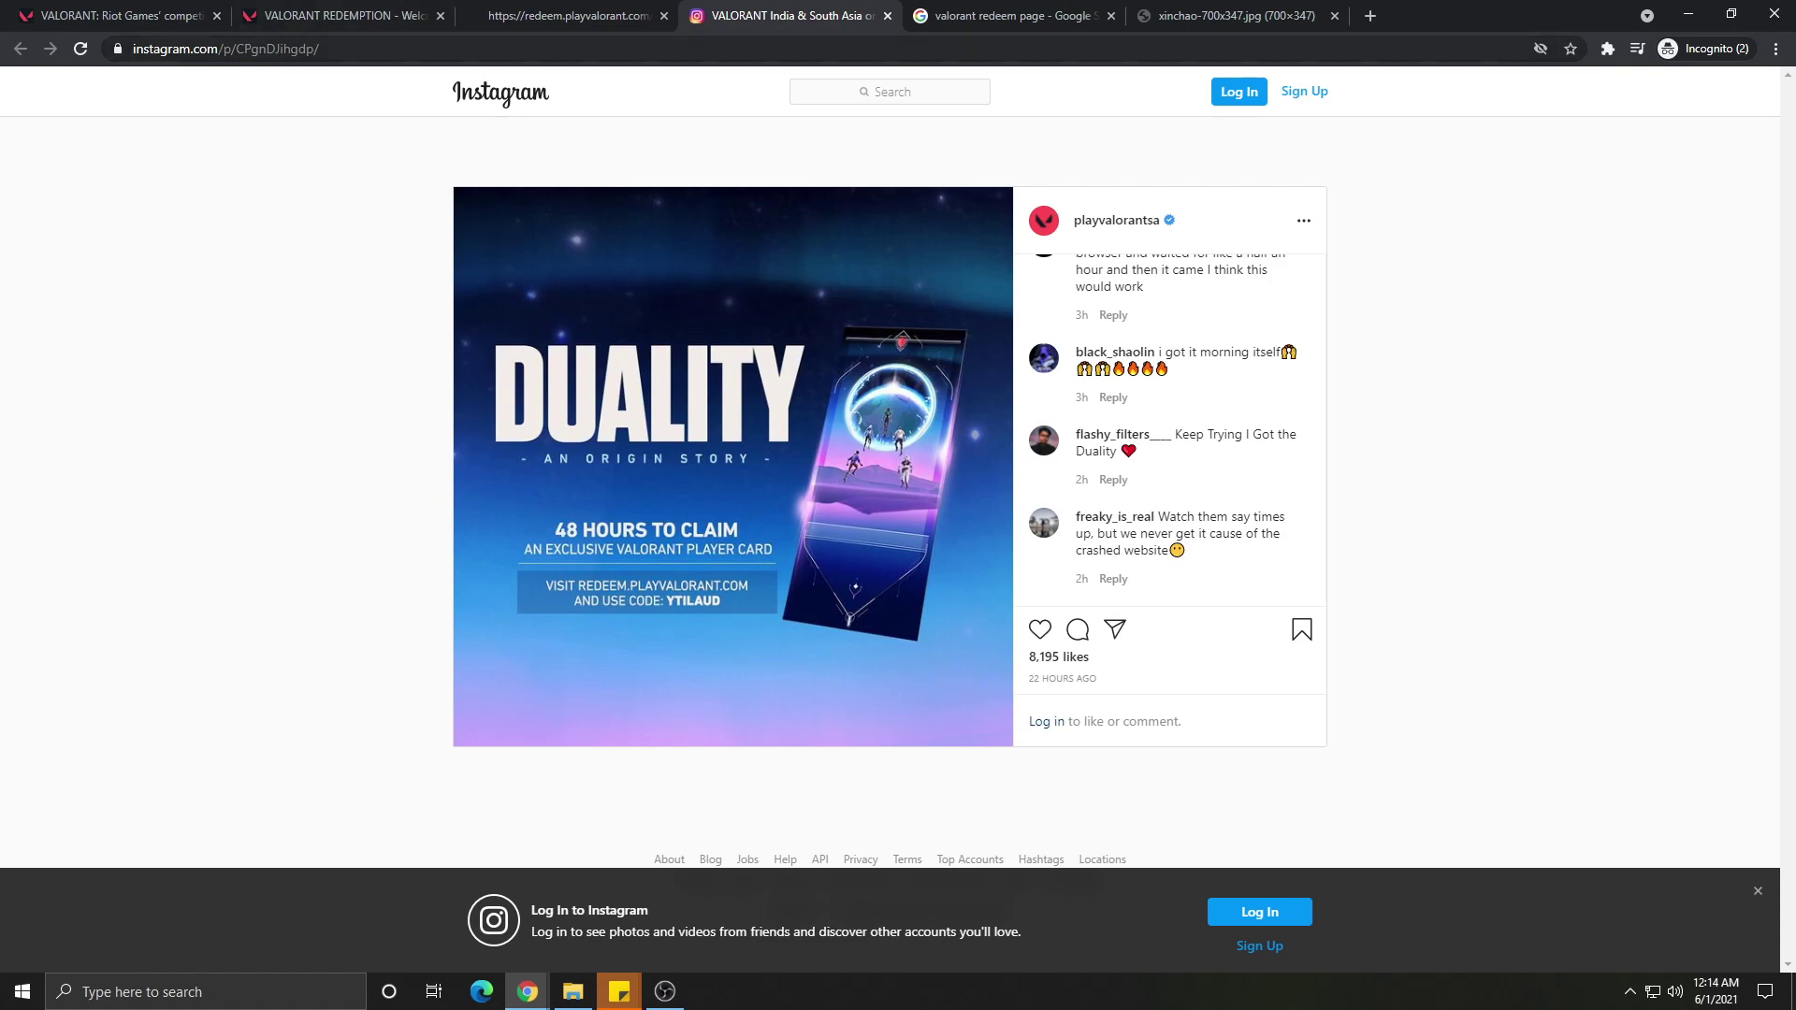
Step: Check the signed-in account on the VALORANT download page, and view the sign-in options on the VALORANT redemption page
left_click(119, 15)
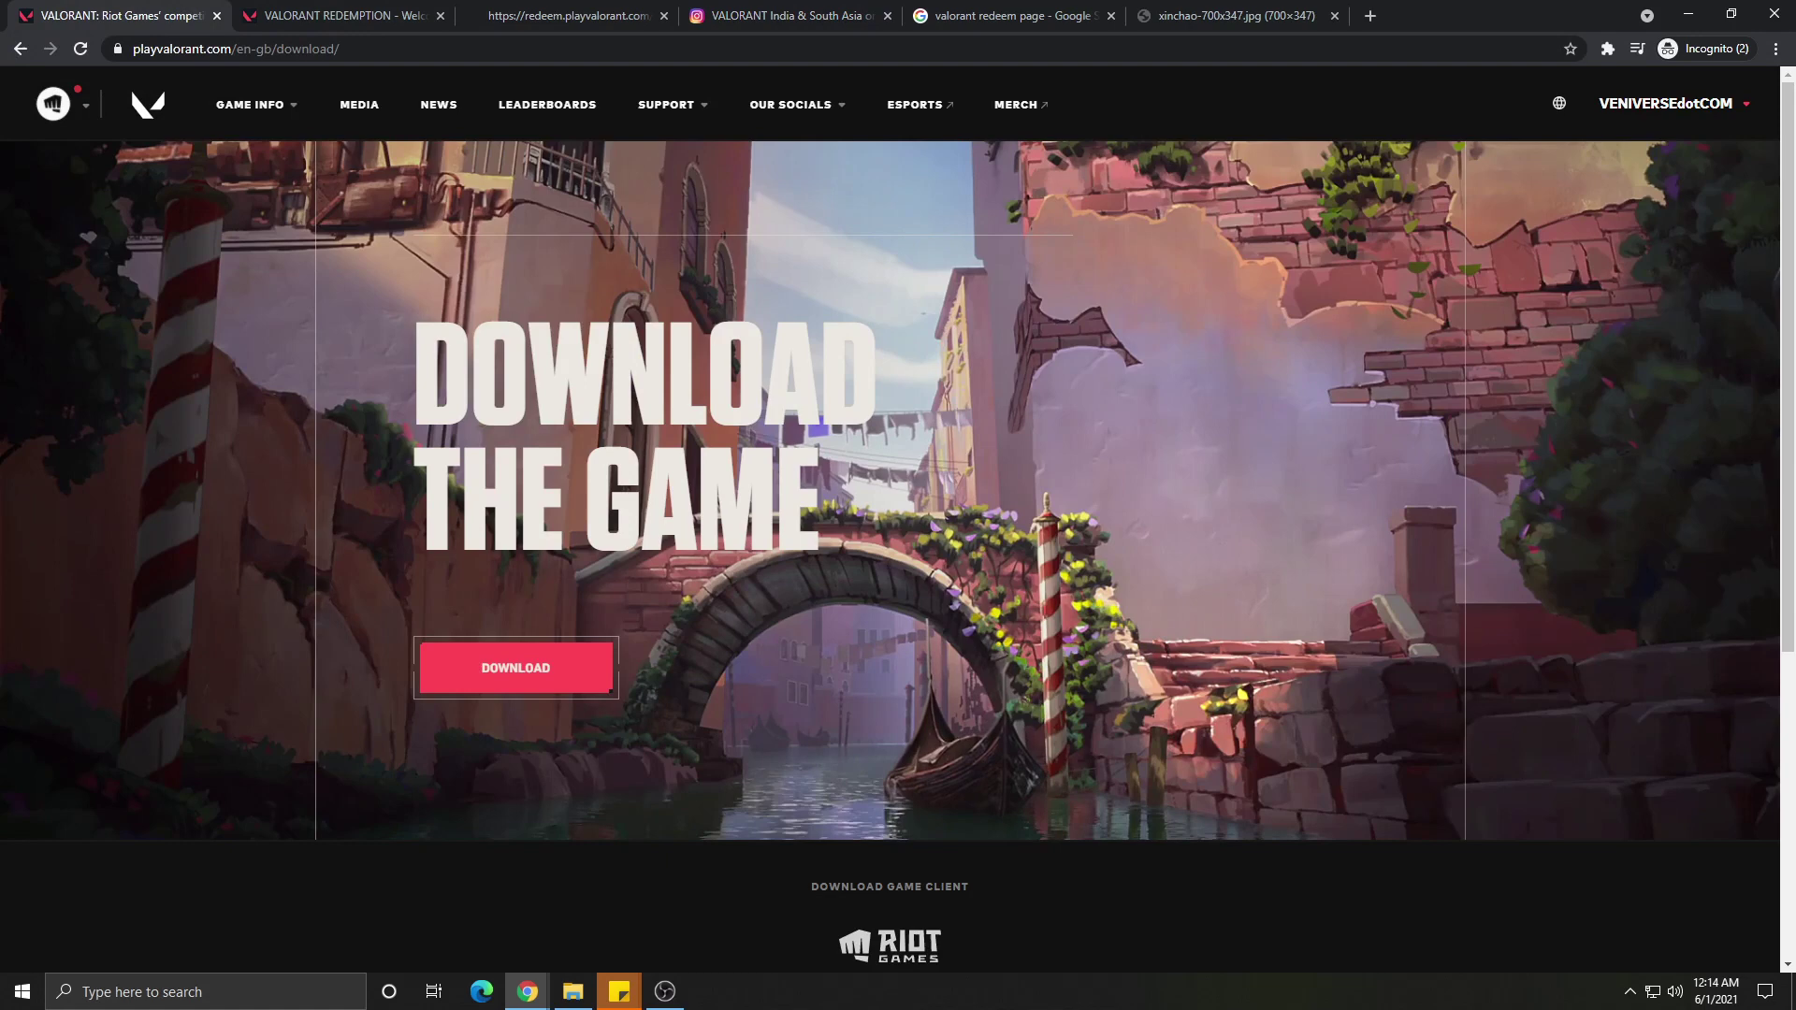
left_click(1672, 103)
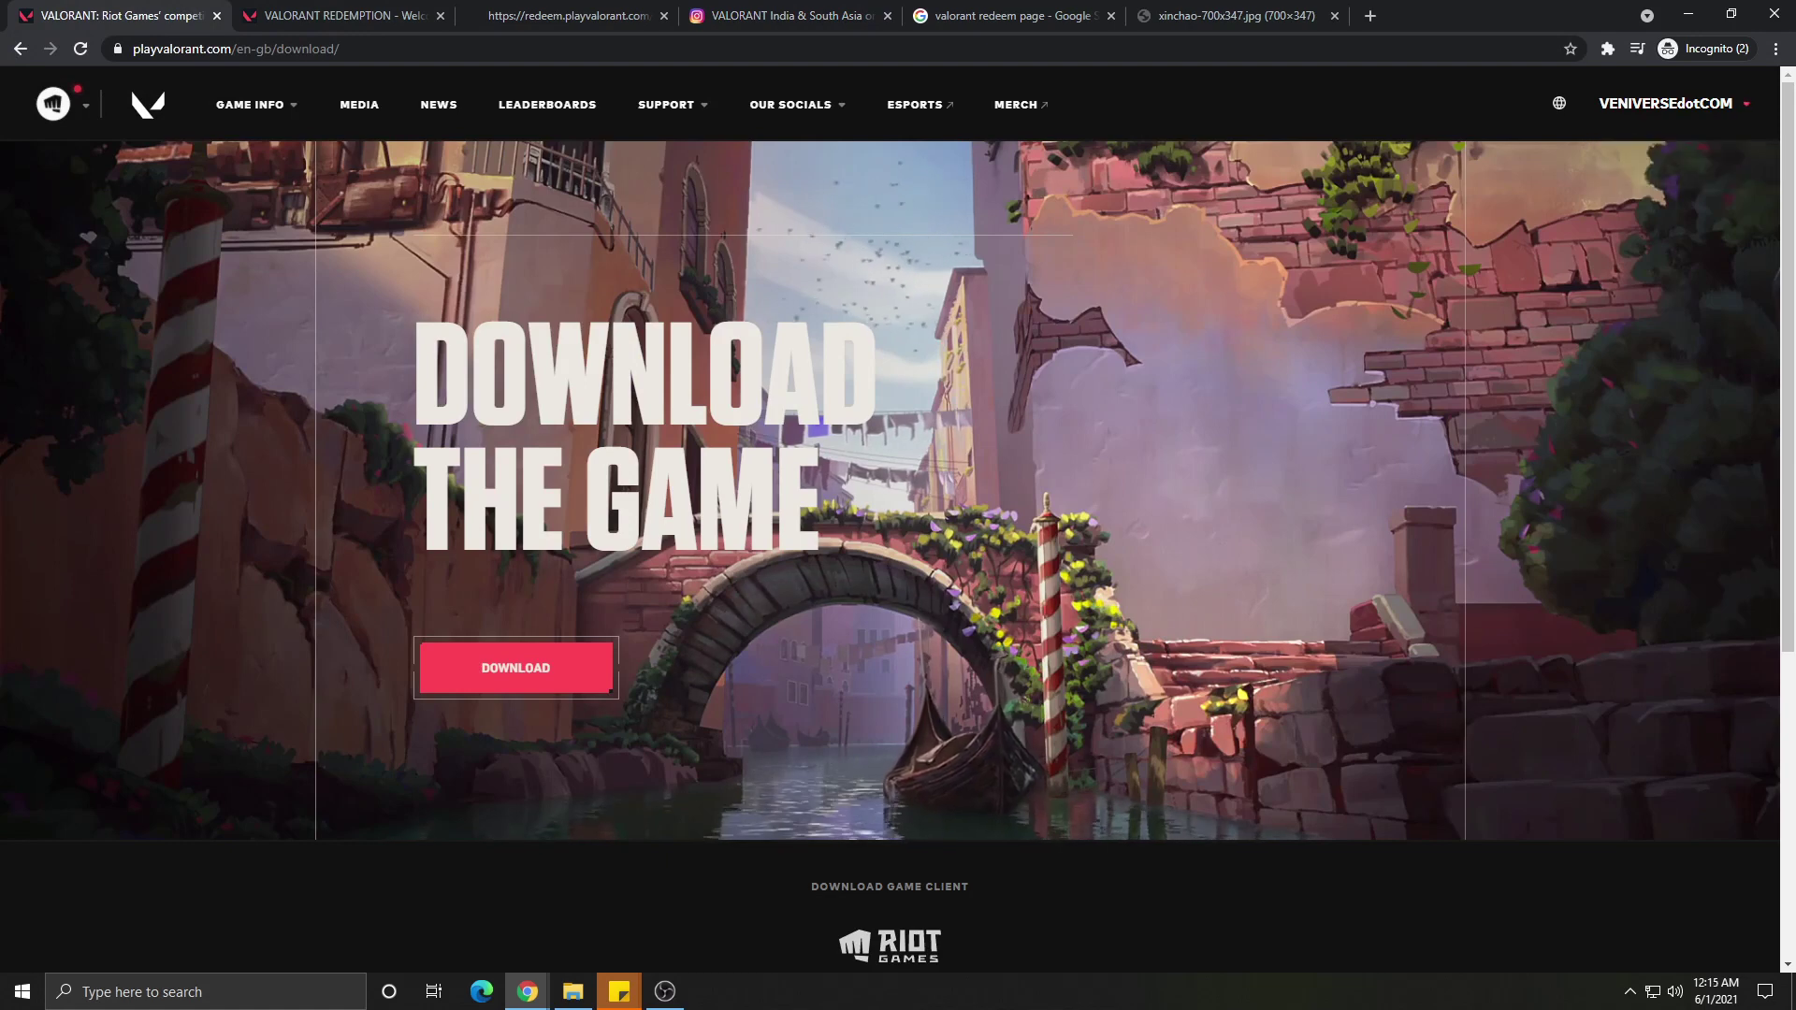
key("ctrl+2")
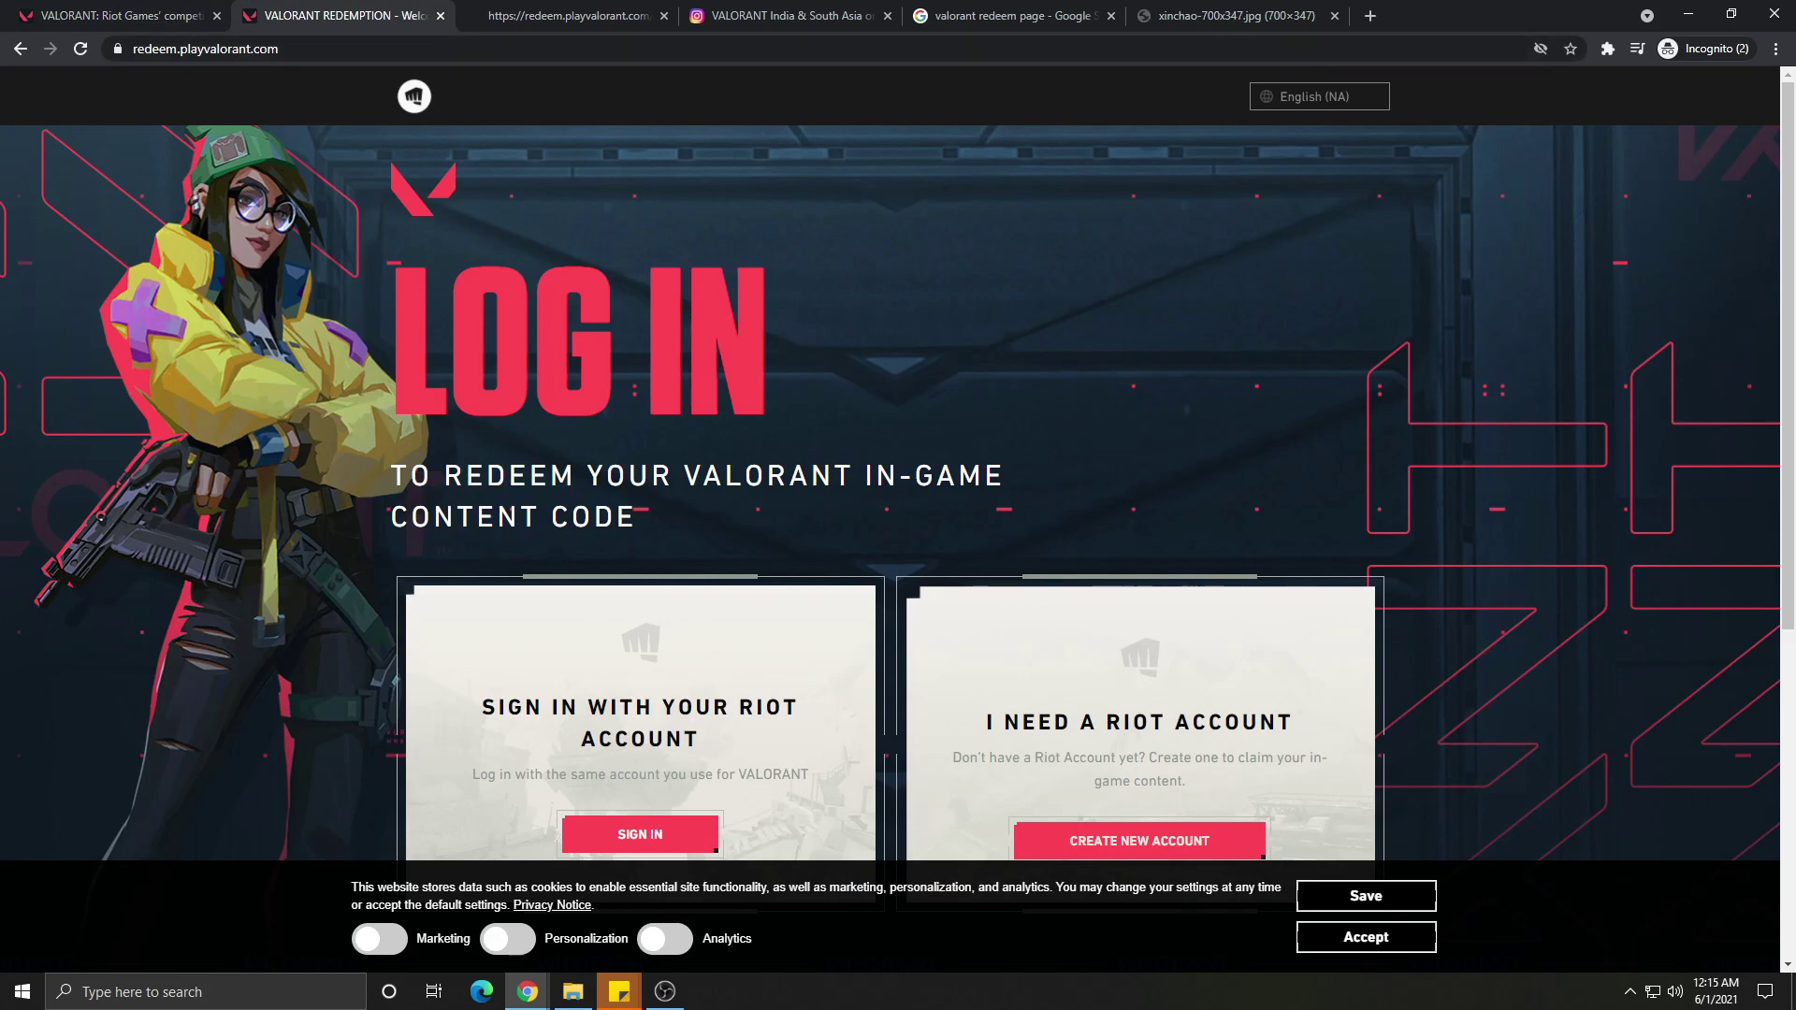
scroll(889, 468, "down", 1)
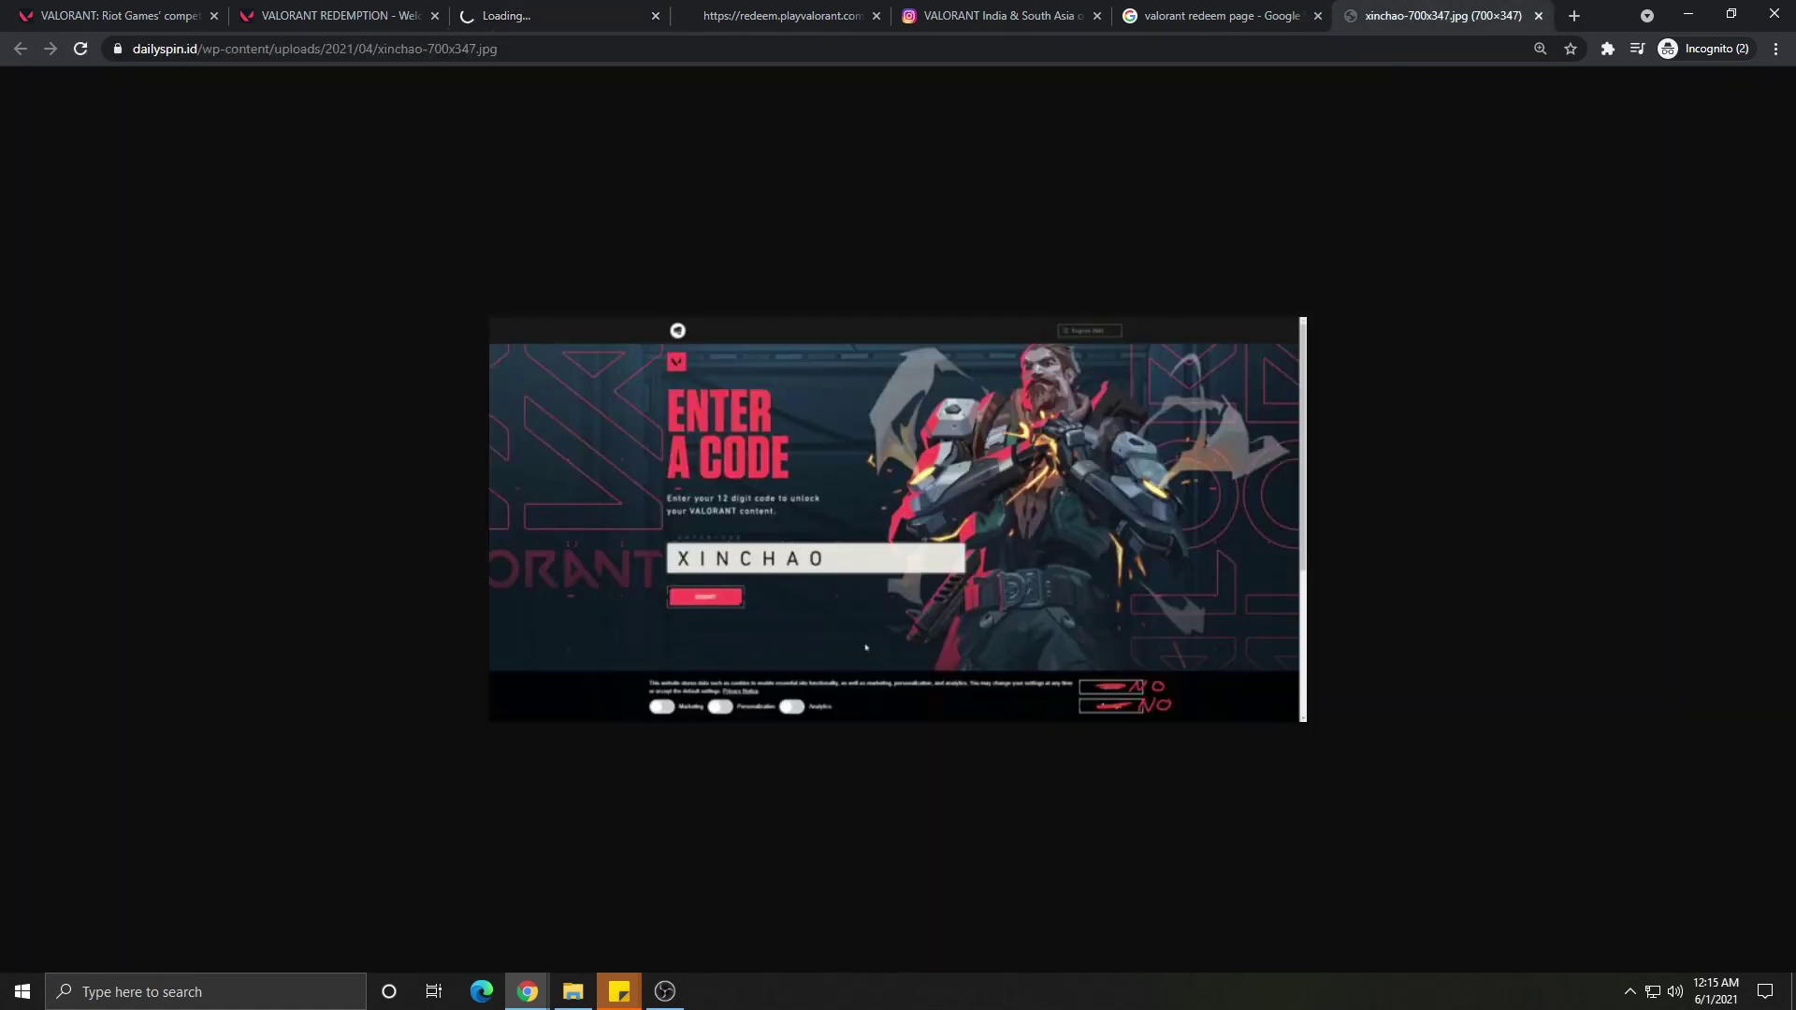
Step: Enlarge the xinchao example image of the code entry page and compare it with the Duality Instagram post
key("ctrl+plus")
key("ctrl+plus")
key("ctrl+plus")
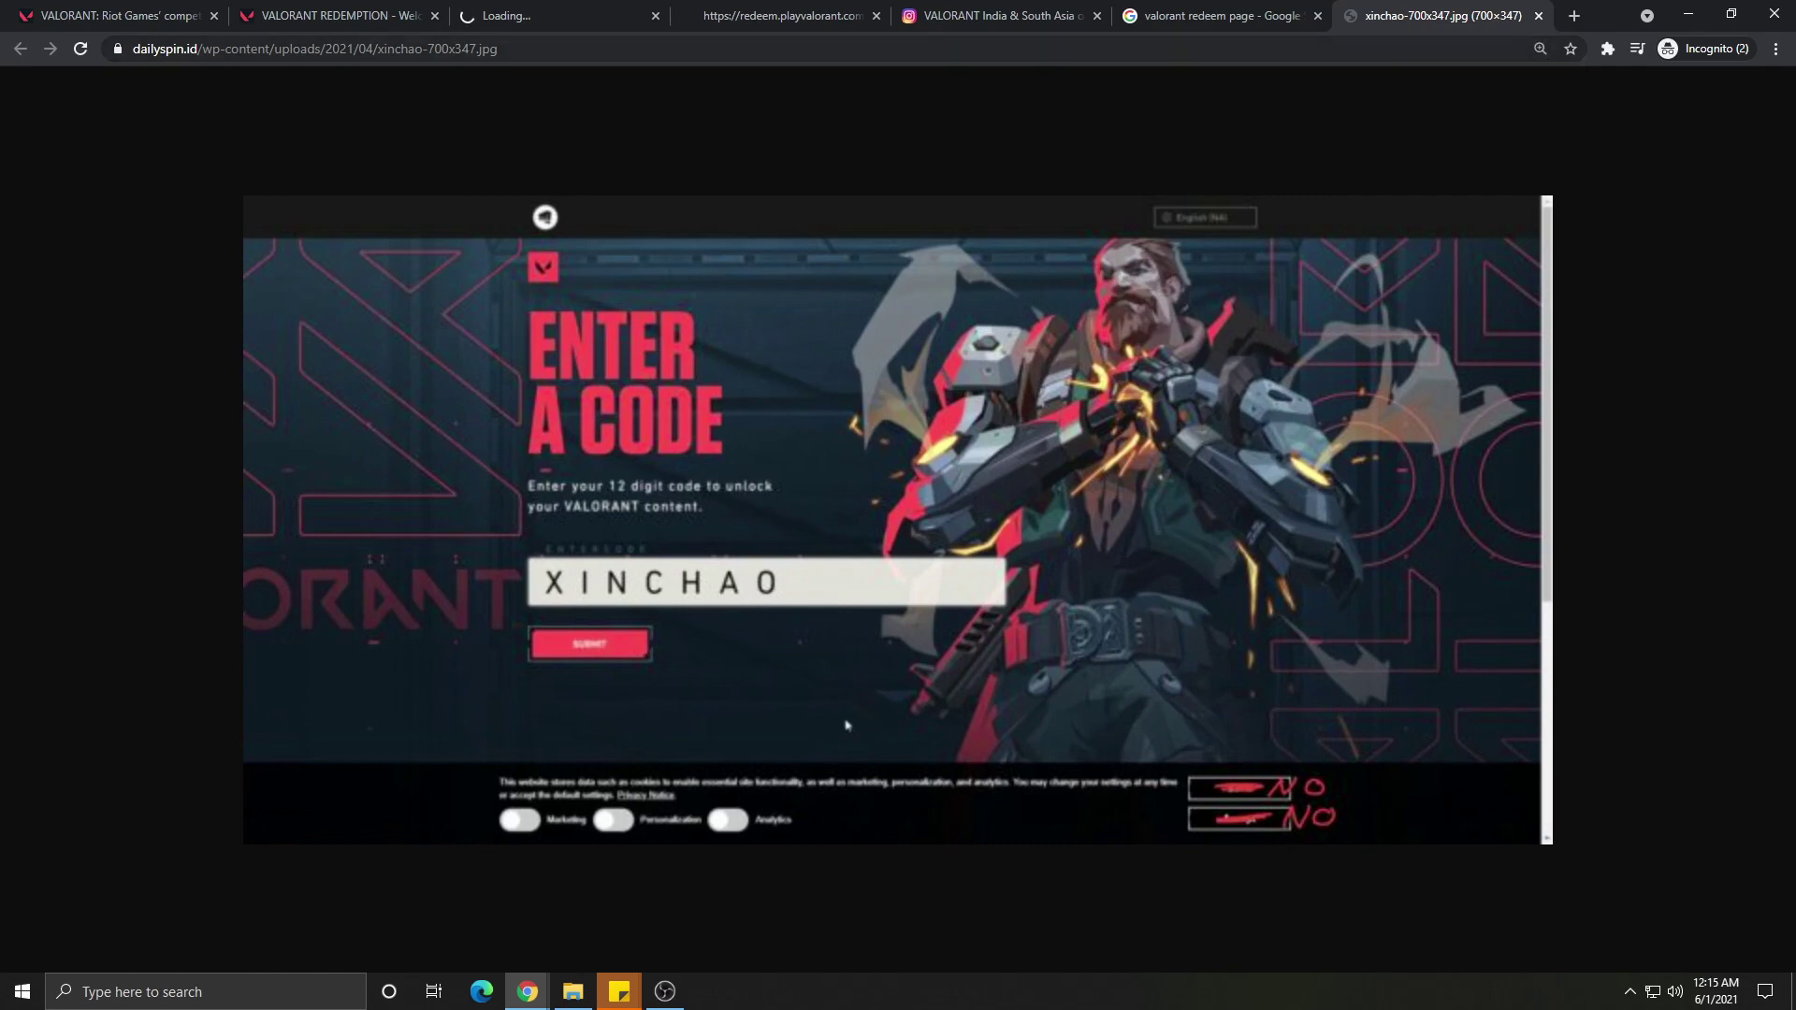
left_click(996, 15)
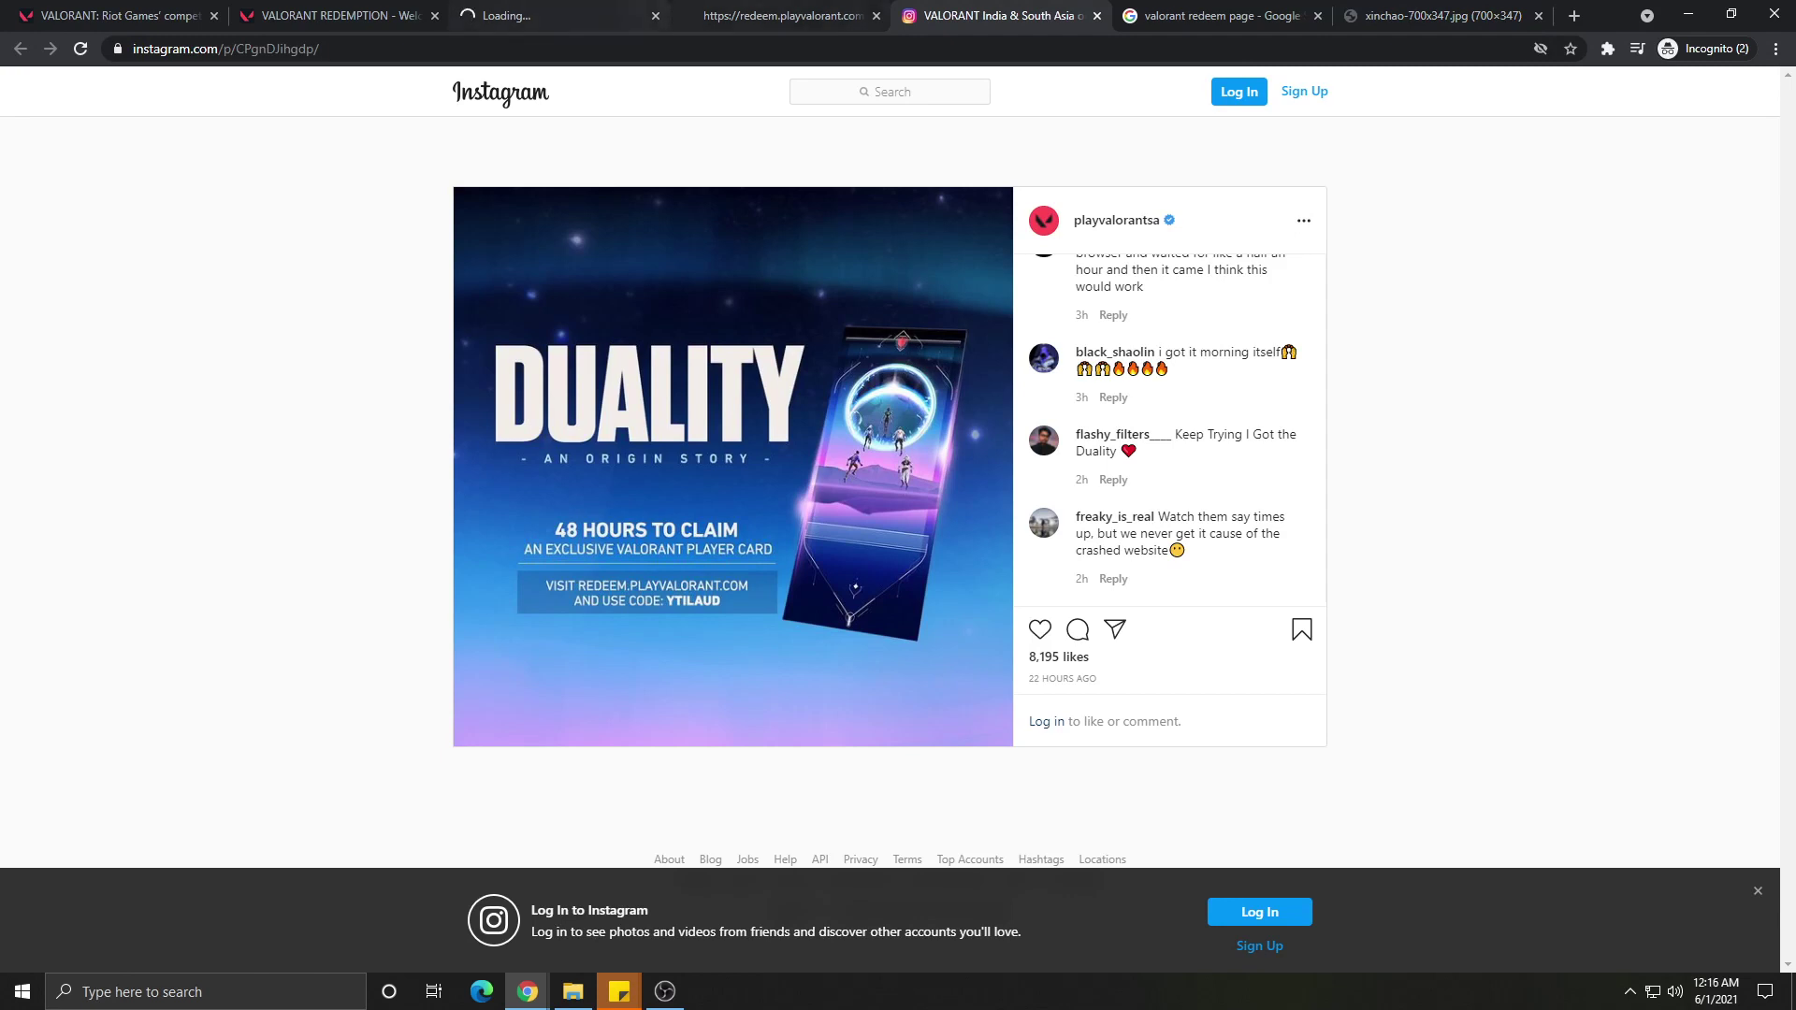
left_click(1431, 16)
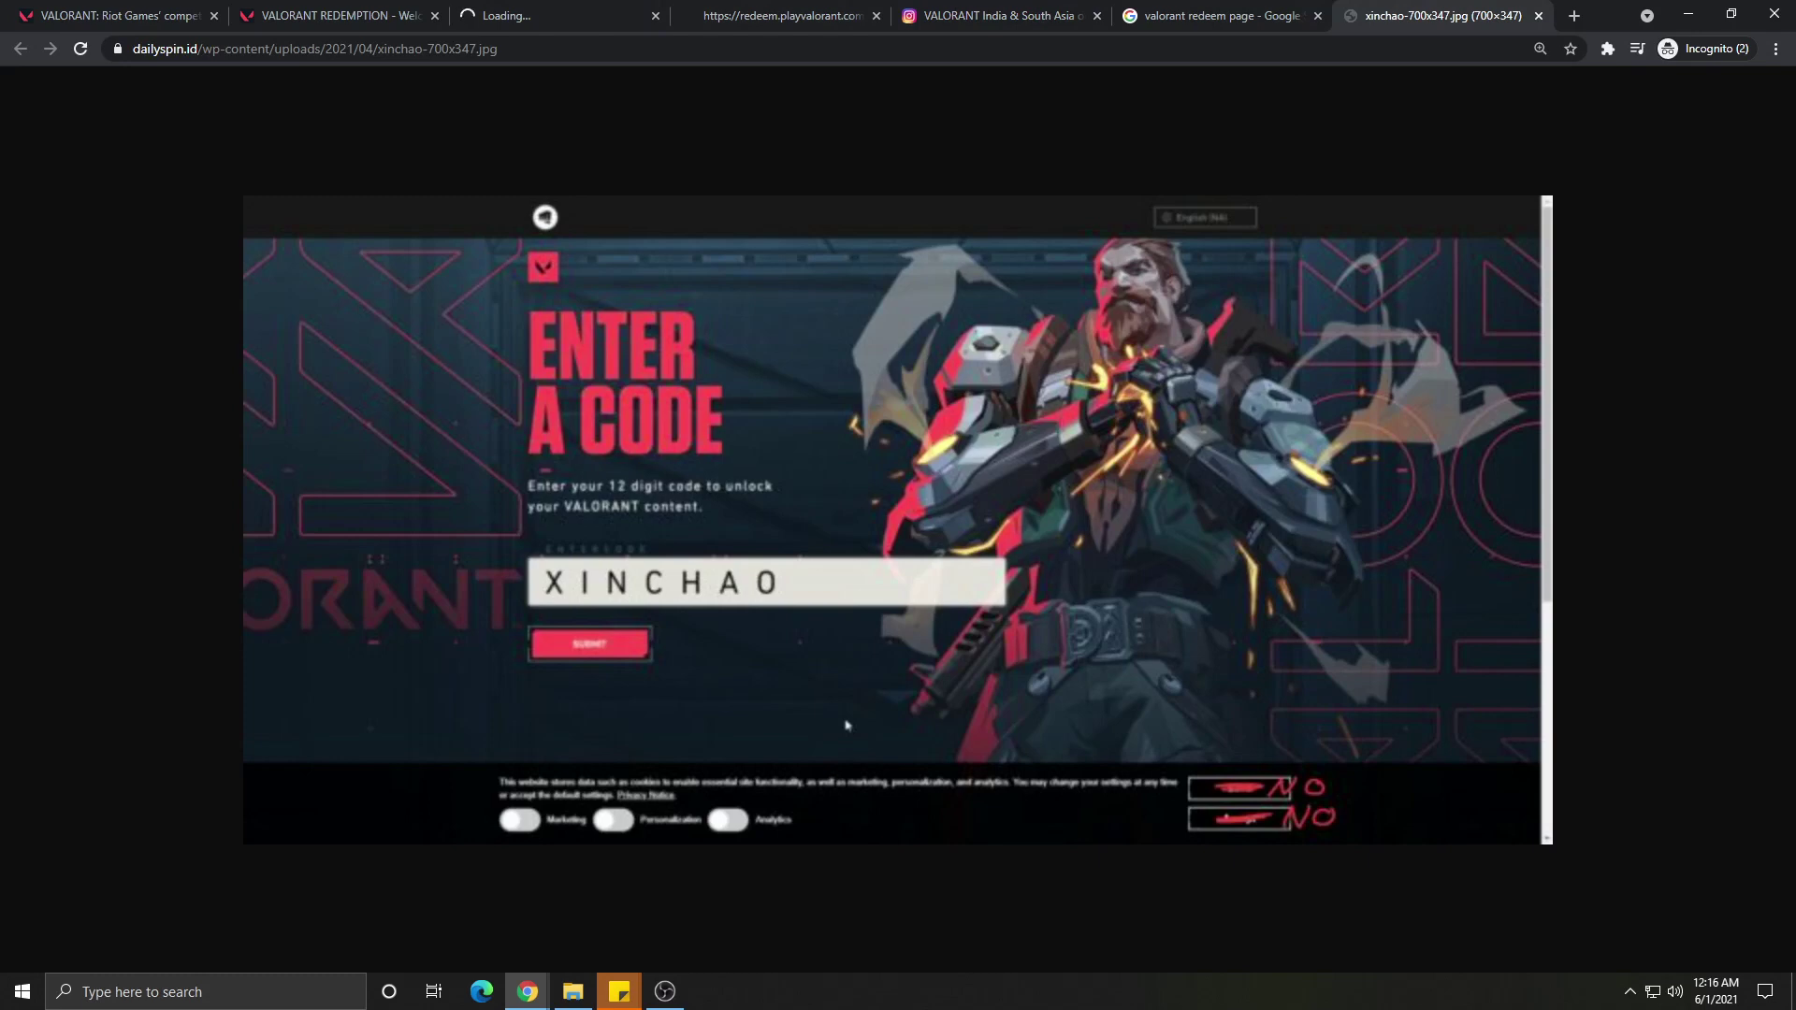
Step: Examine the server error message on the redemption site's CodeSuccess page
left_click(756, 15)
left_click_drag(8, 92, 268, 136)
left_click(314, 92)
double_click(17, 136)
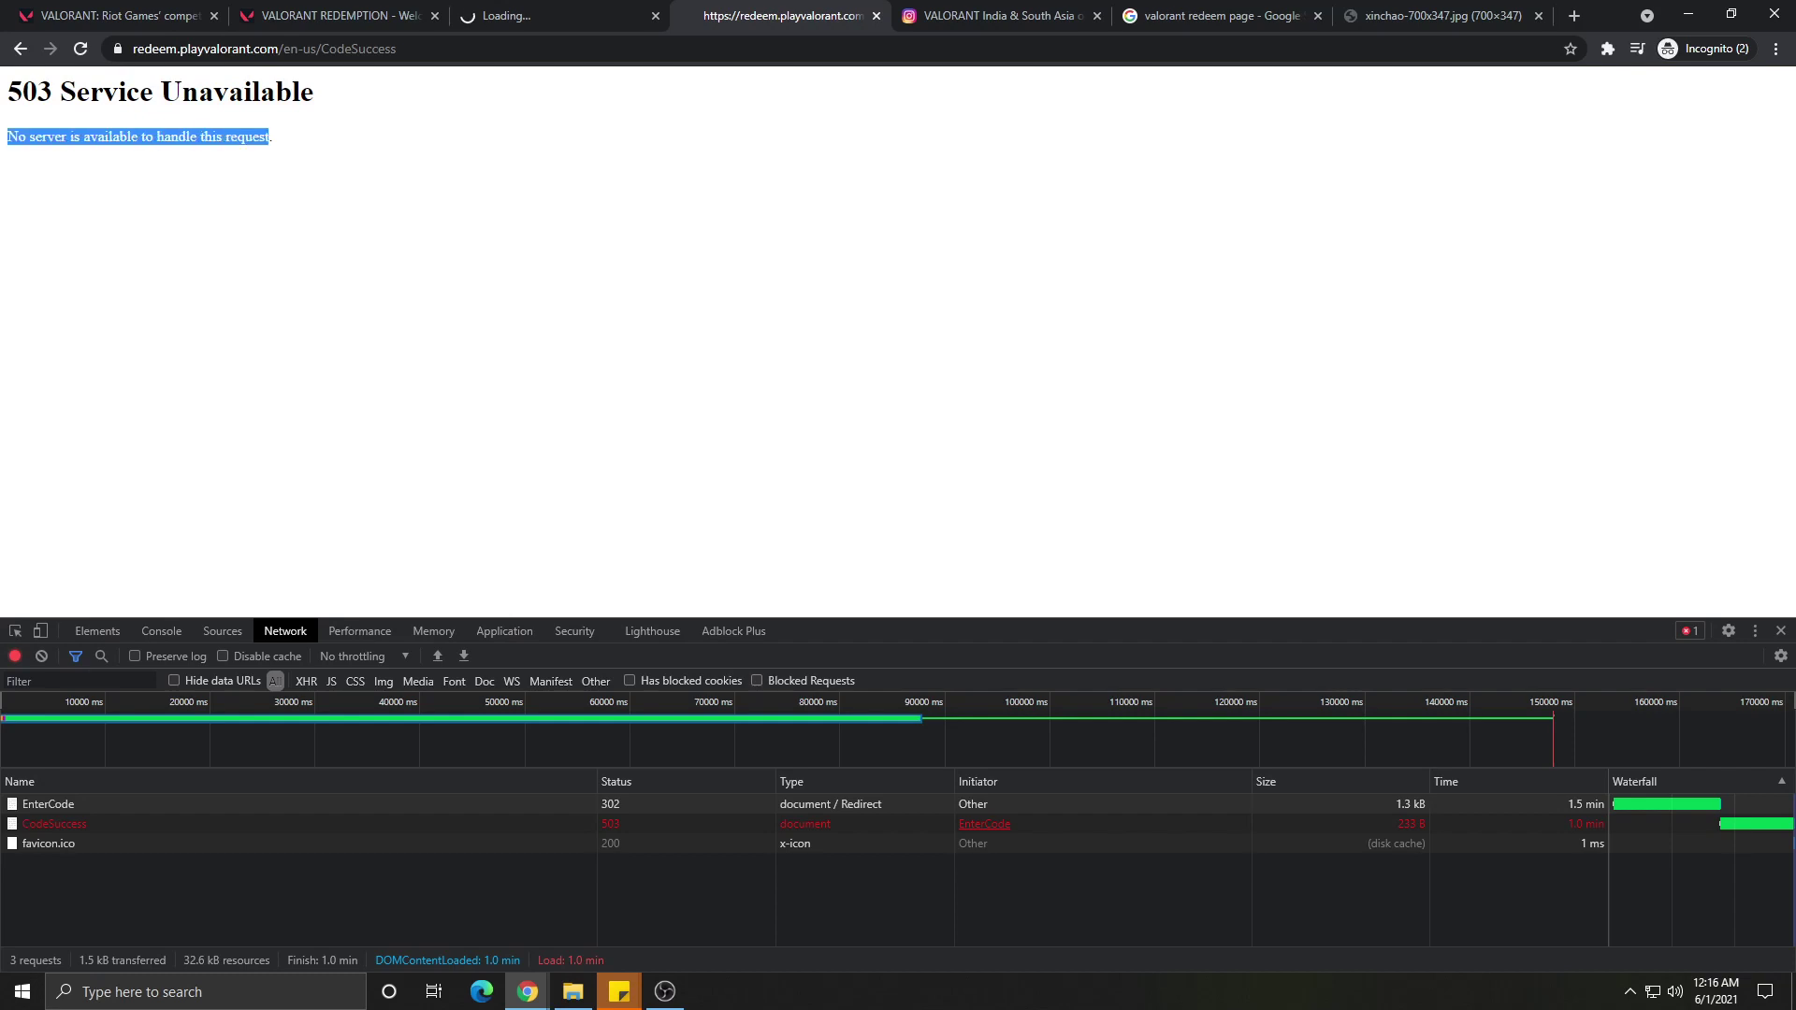
left_click(268, 137)
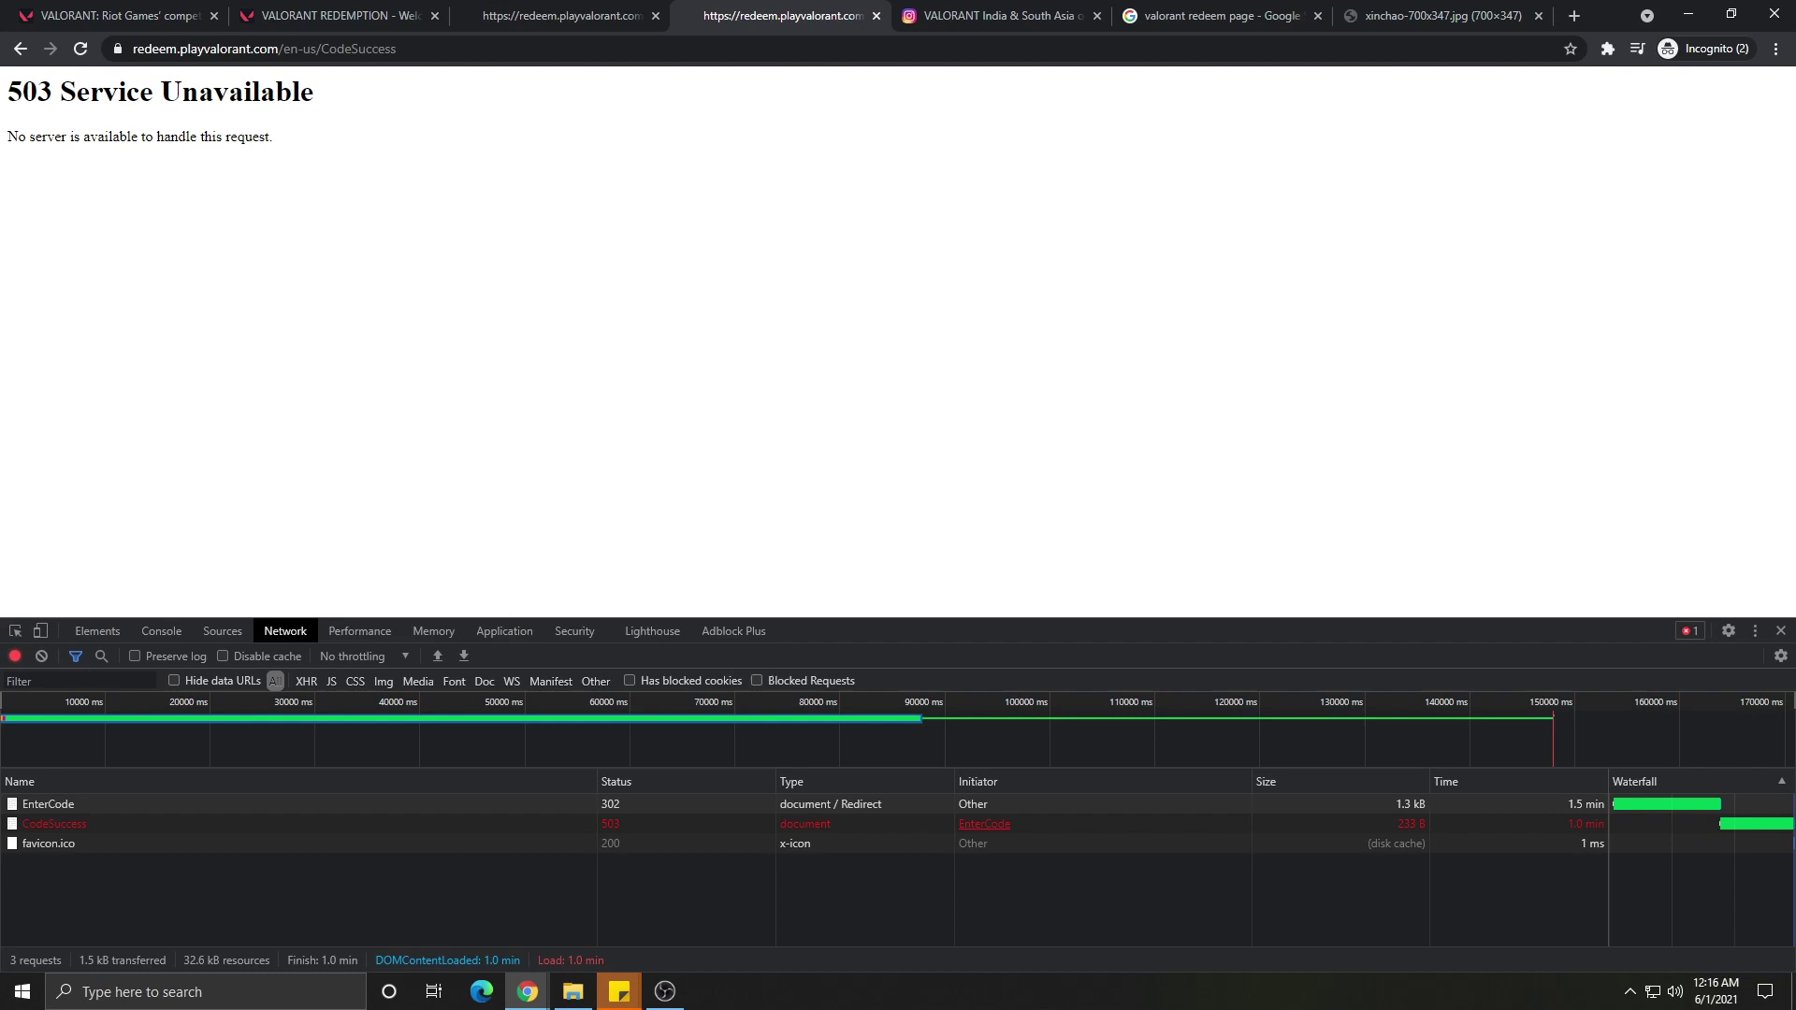
Step: Restart the developer tools' network recording and load the CodeSuccess page again
key("F12")
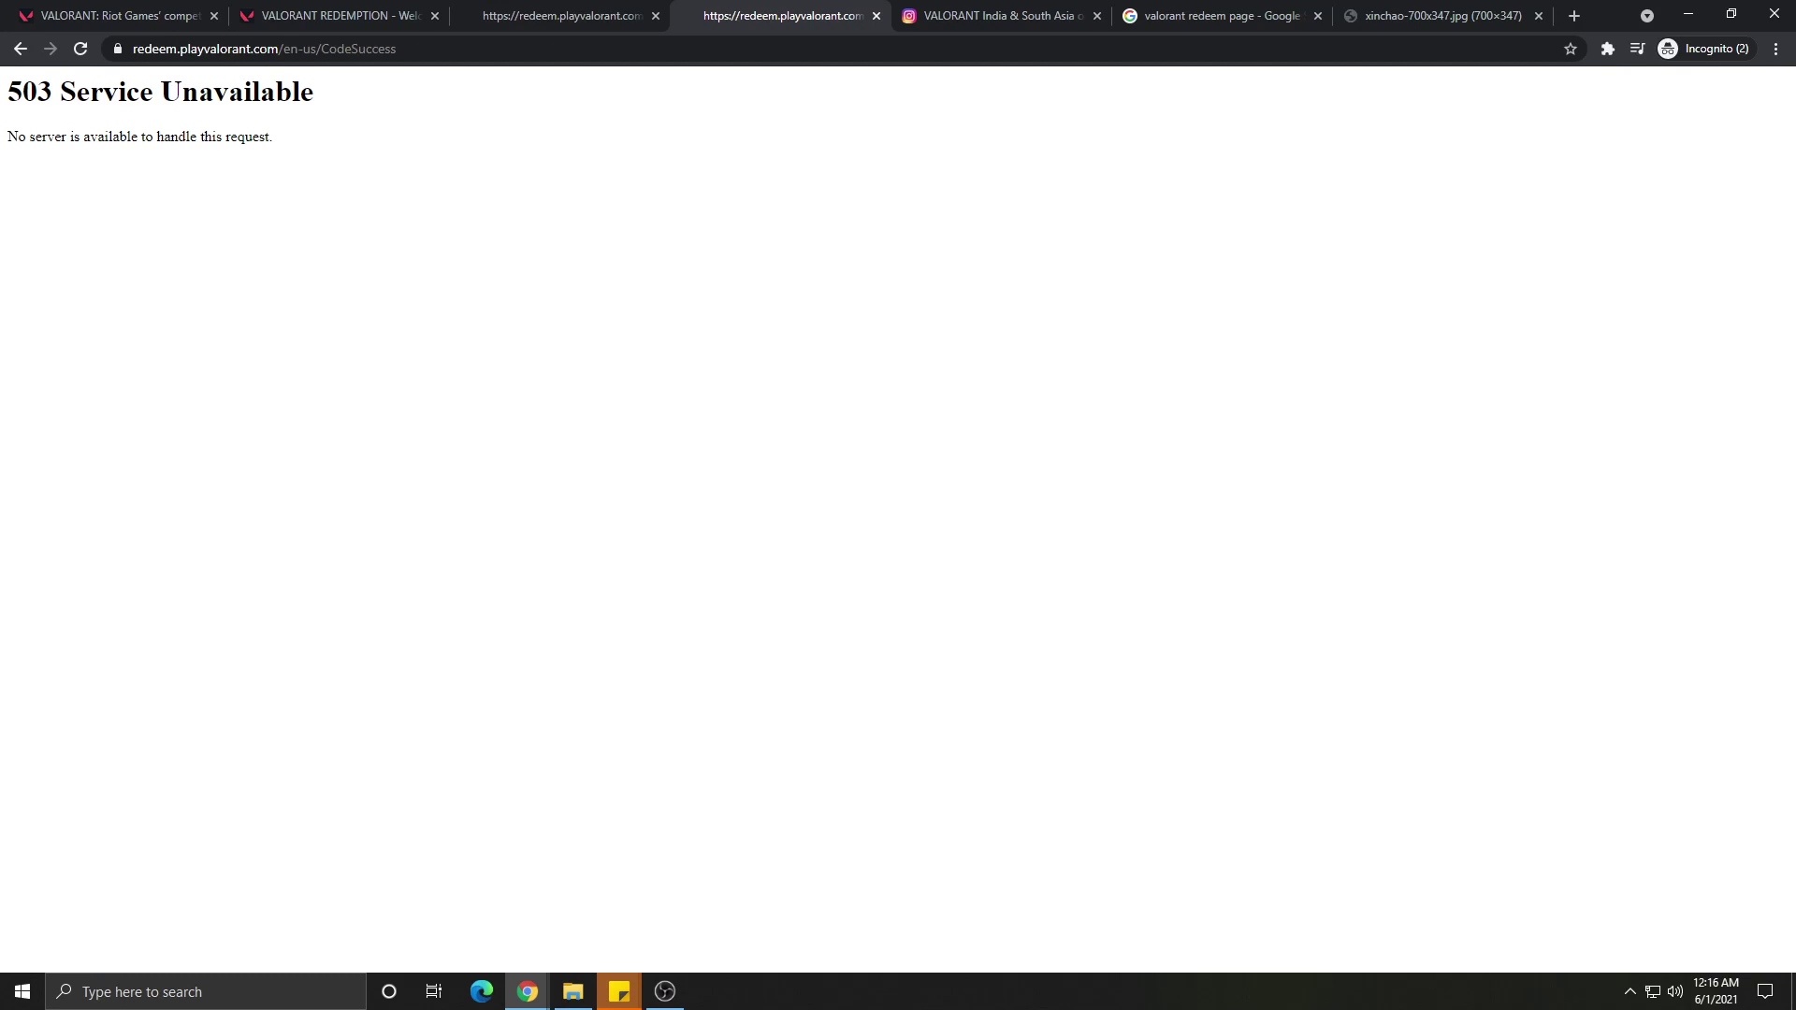
key("F12")
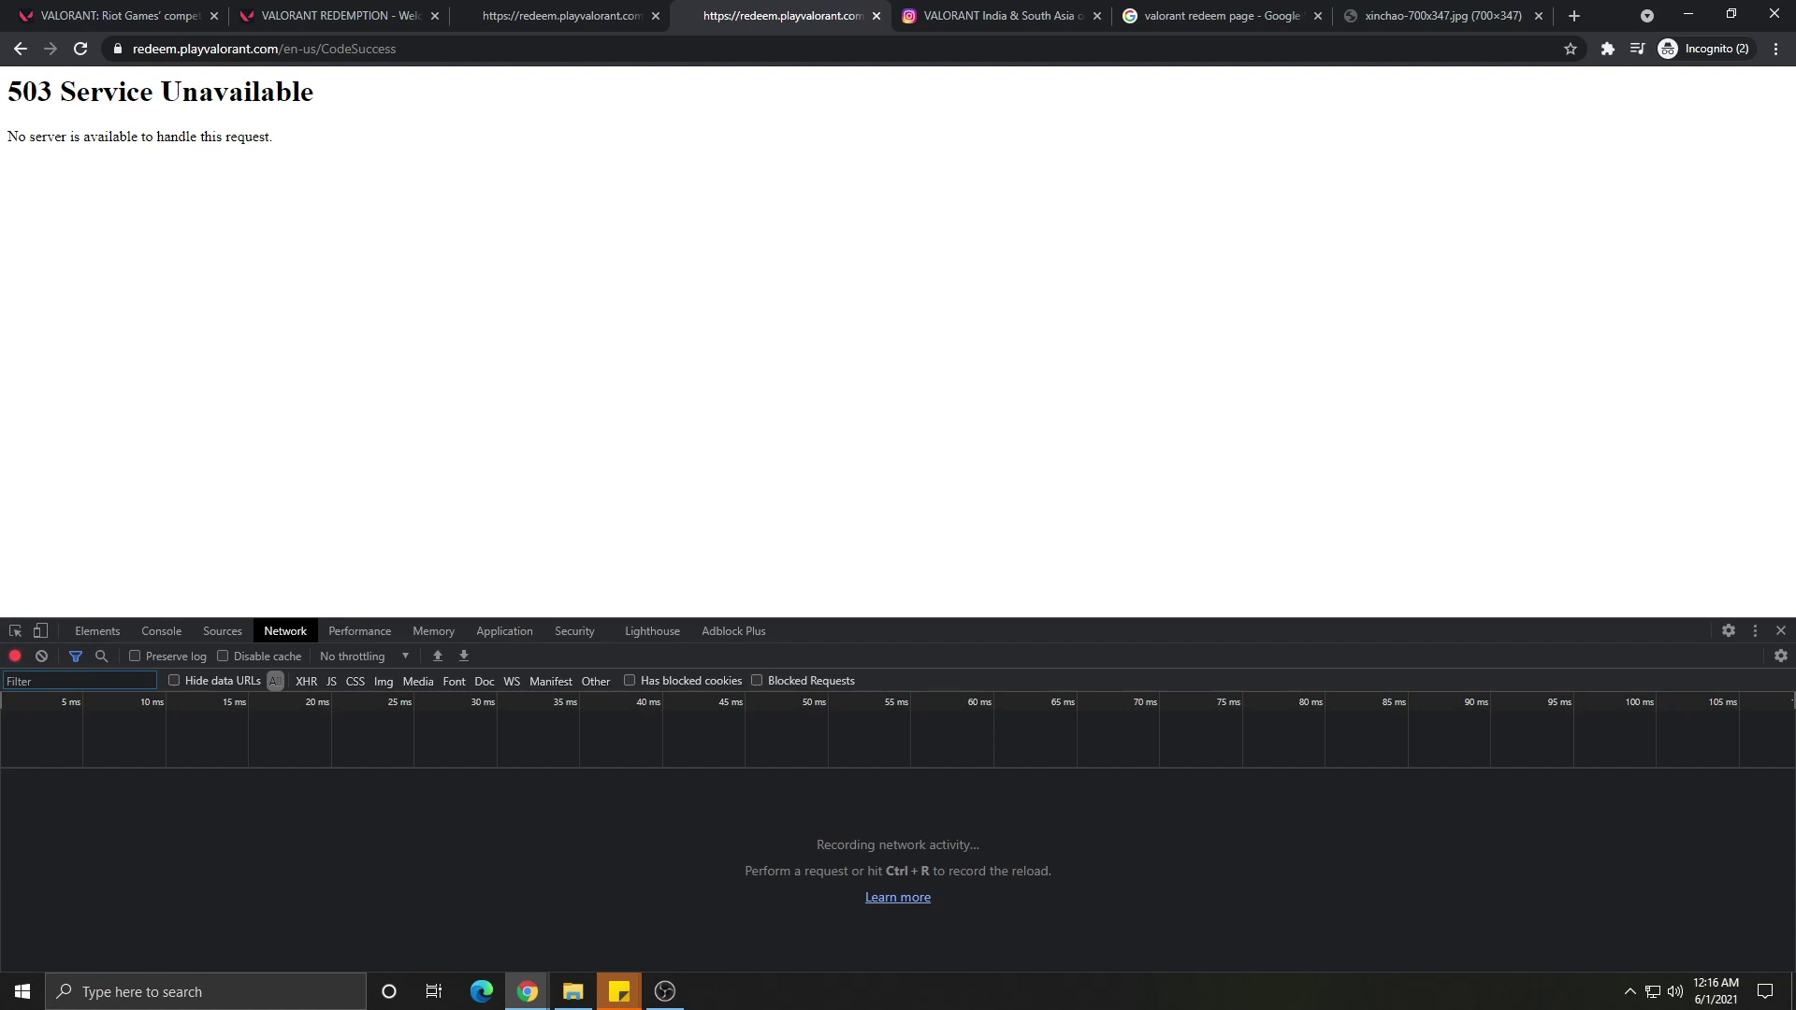
key("ctrl+l")
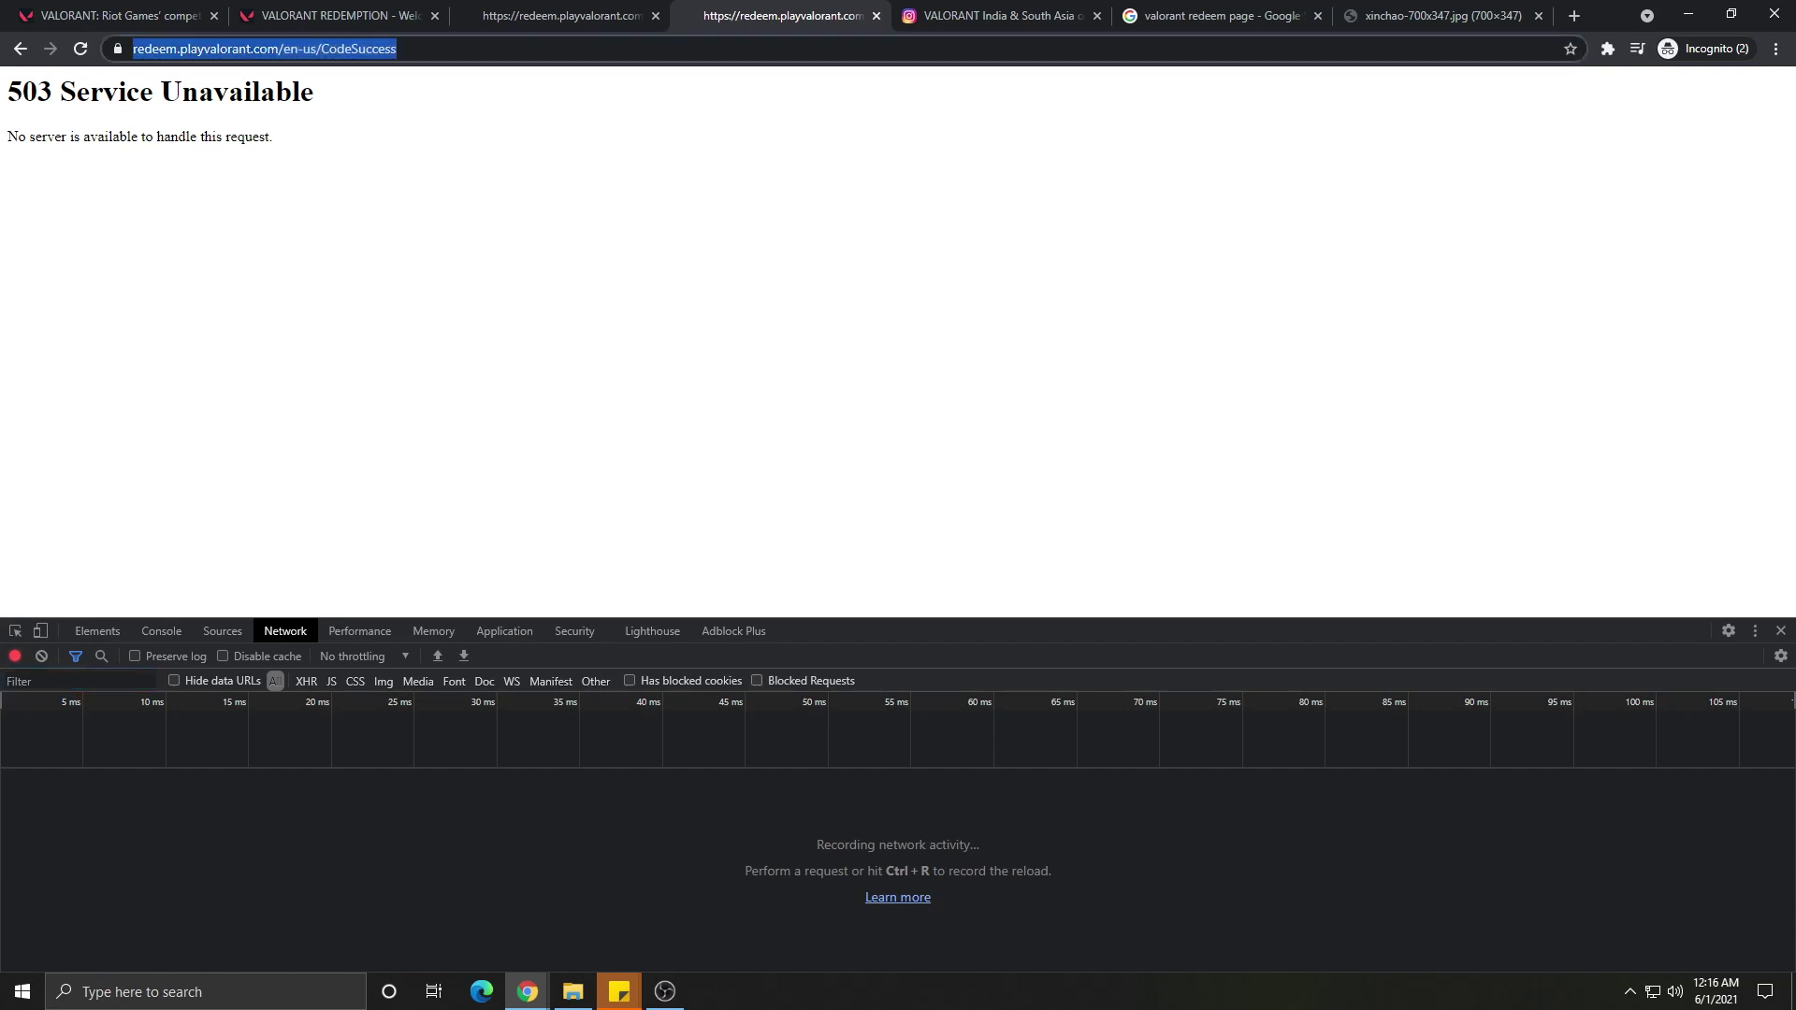
key("Return")
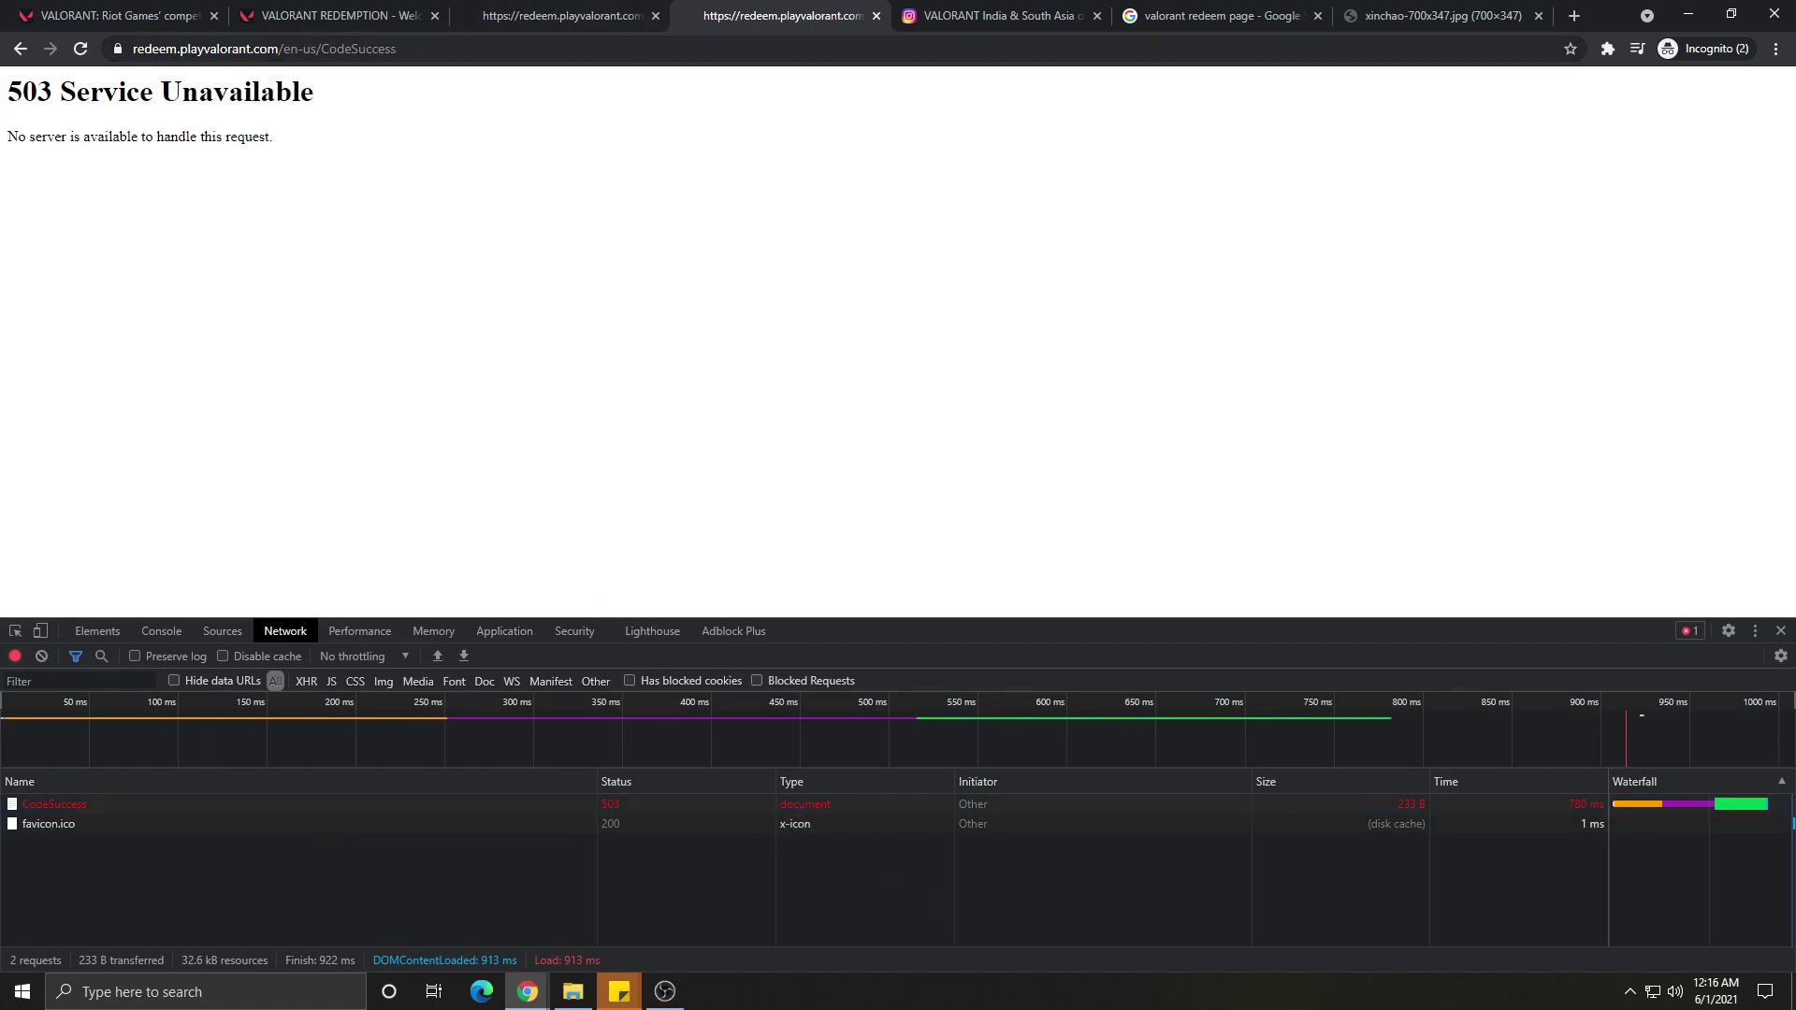
Step: Load the code entry page at redeem.playvalorant.com/en-us/EnterCode in place of the CodeSuccess page
left_click(561, 15)
key("ctrl+Tab")
key("ctrl+l")
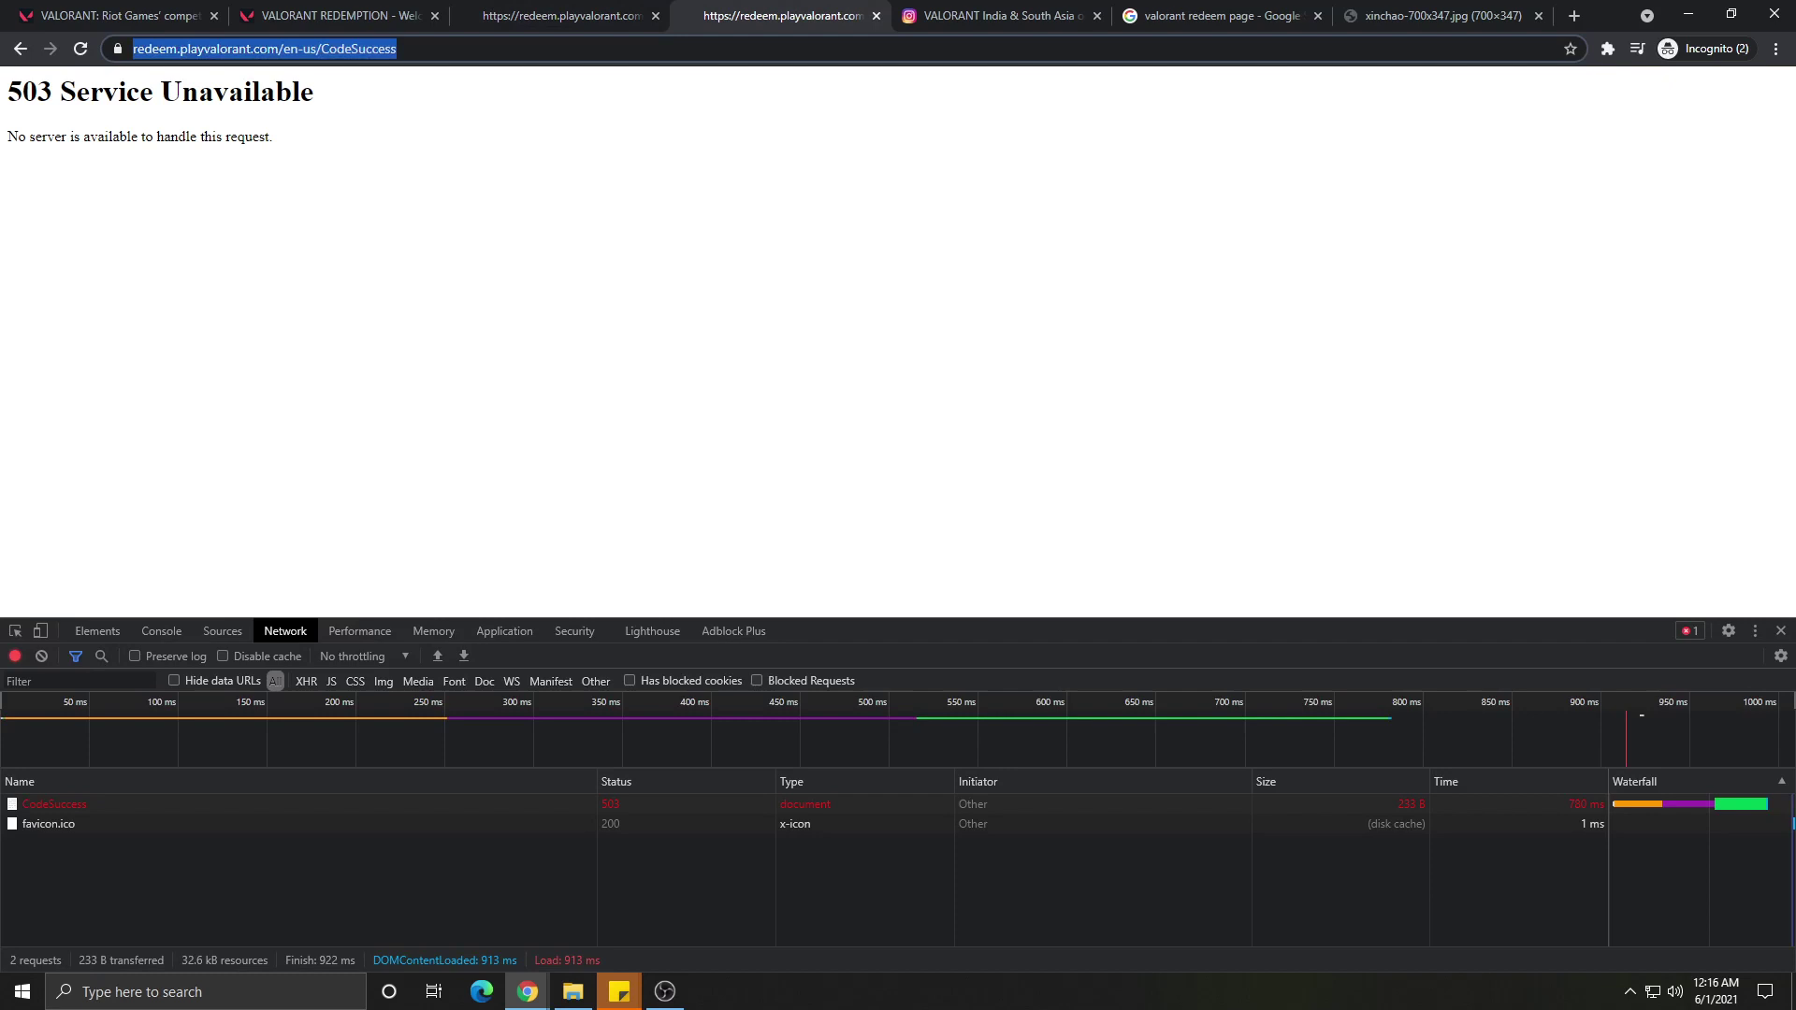
key("End")
key("ctrl+shift+Left")
type("EnterCode")
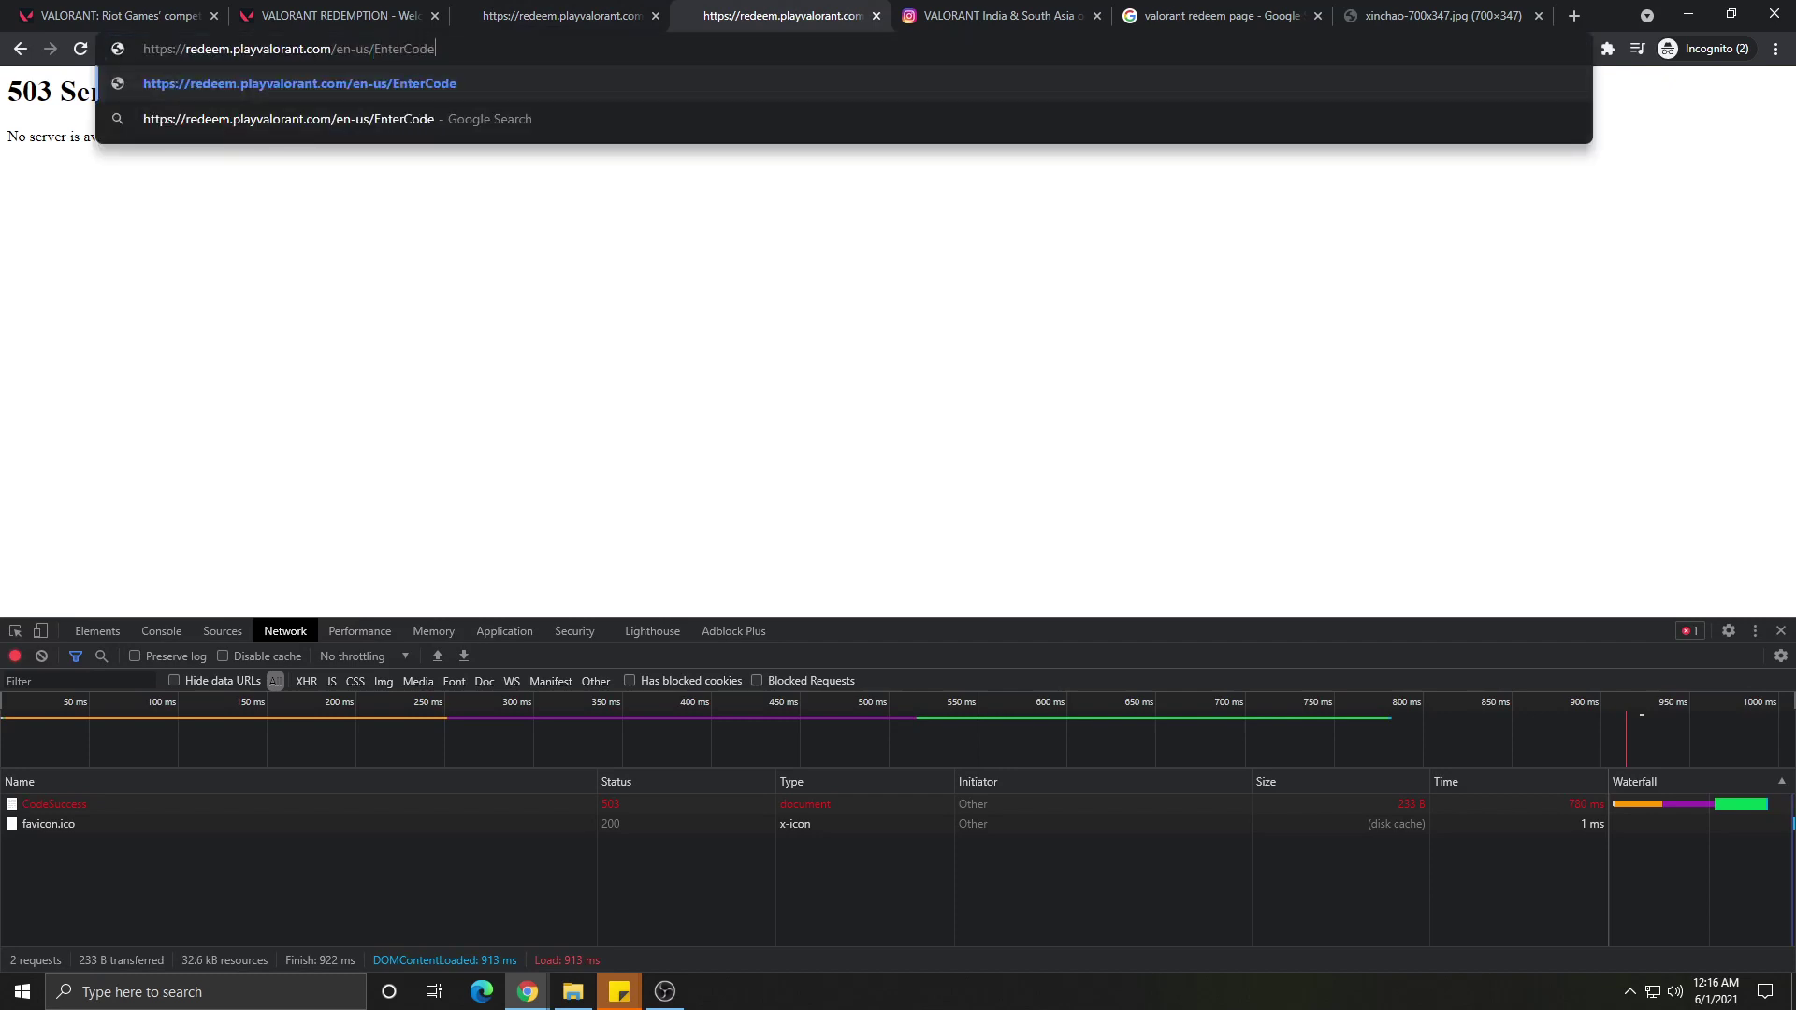
key("Return")
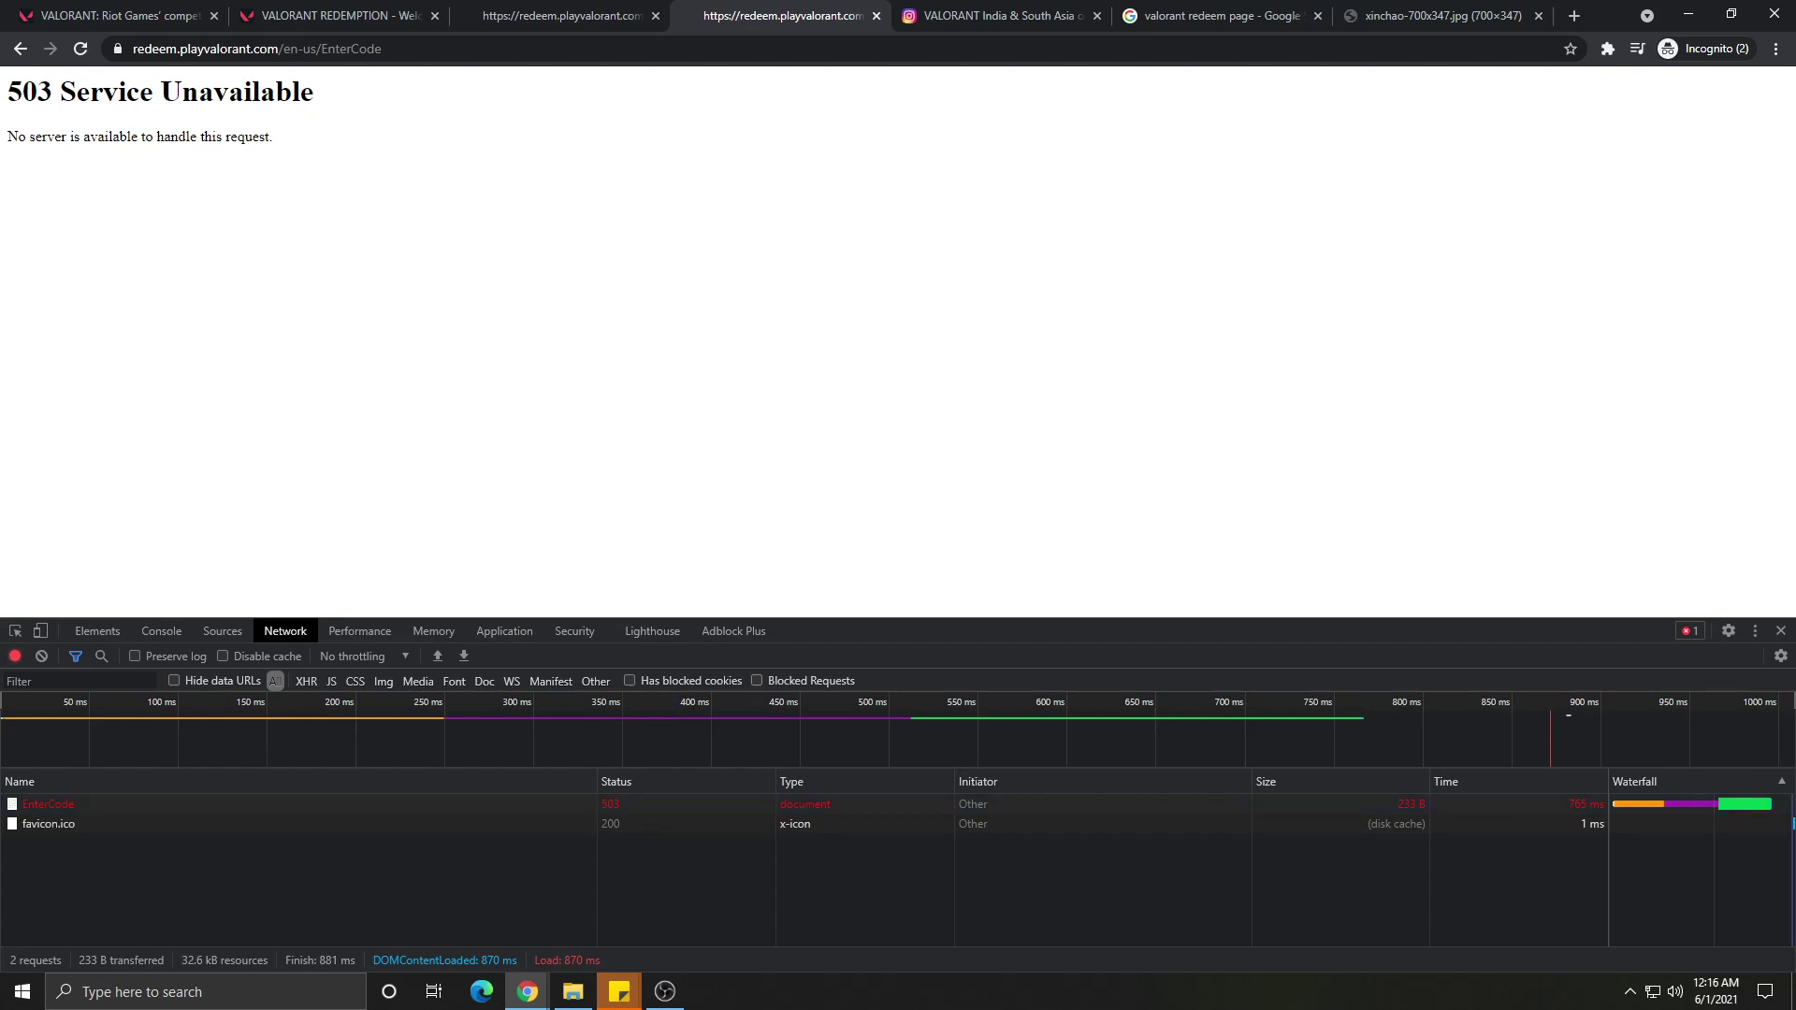
Step: Reload the EnterCode page twice to retry the request
right_click(435, 252)
left_click(467, 314)
right_click(653, 290)
left_click(693, 349)
Step: View the example code entry image again, and switch from the game's player cards collection back to Chrome
left_click(1365, 9)
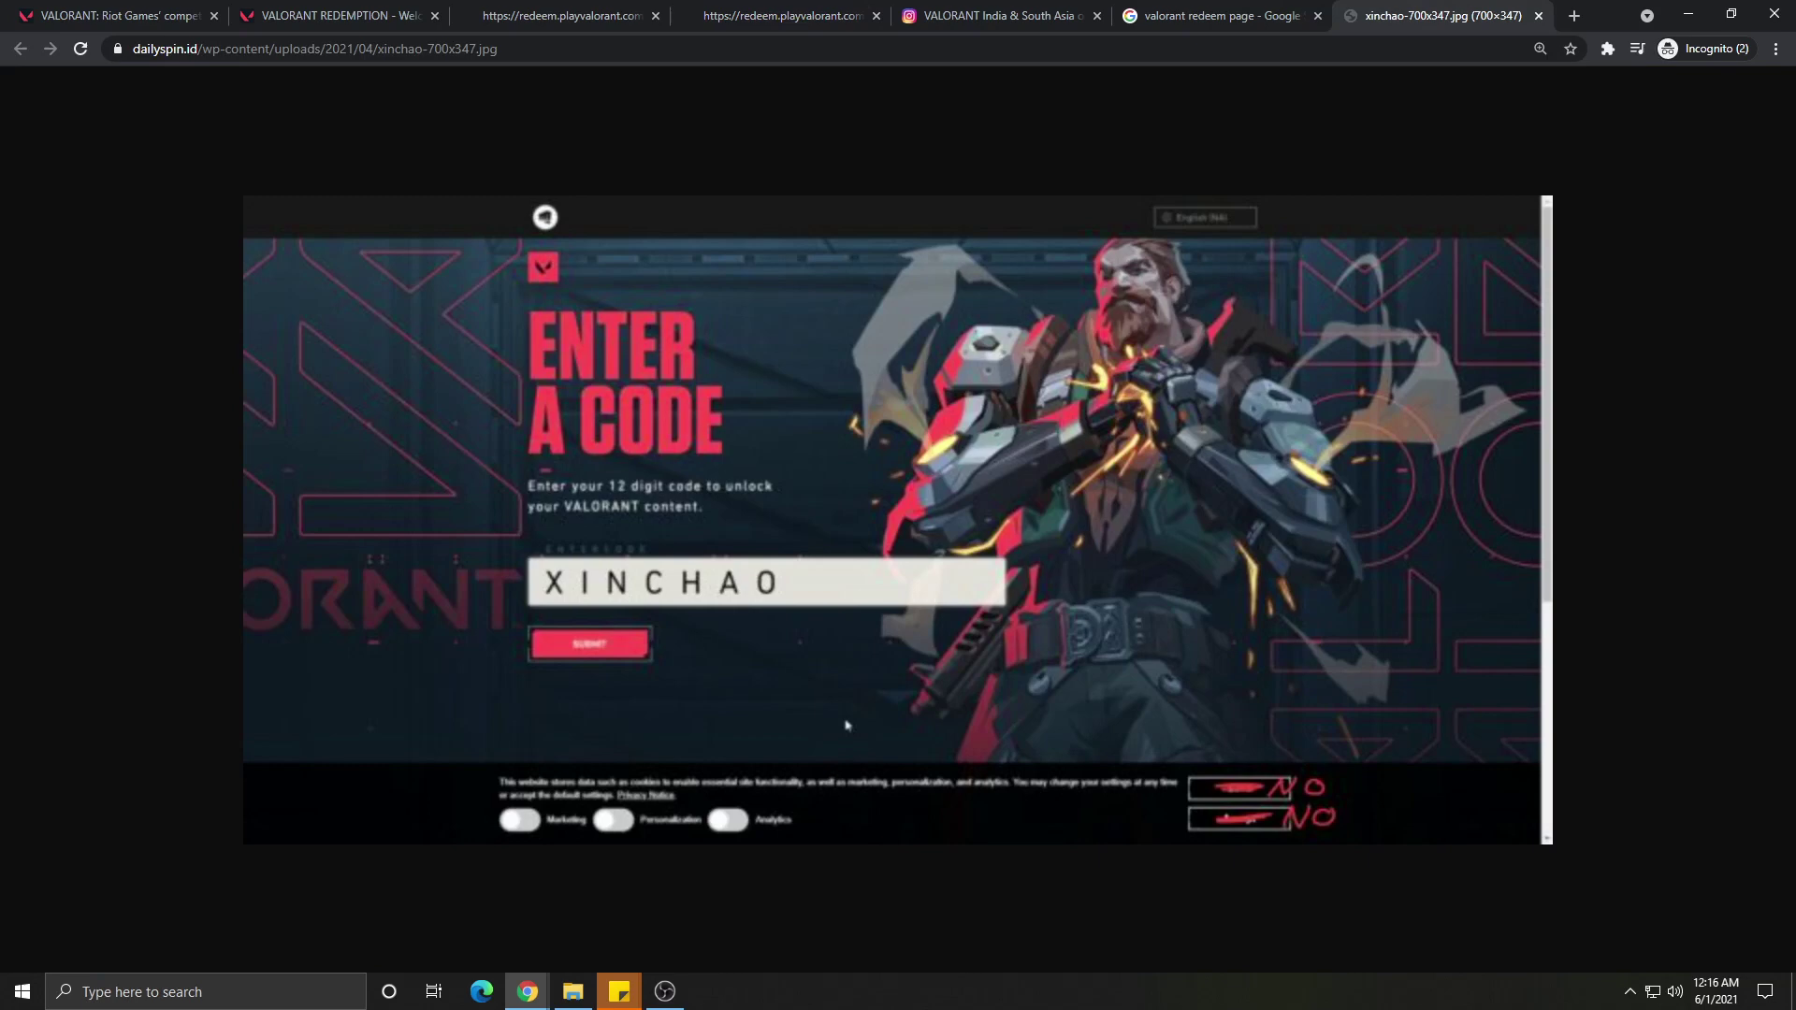
key("ctrl+4")
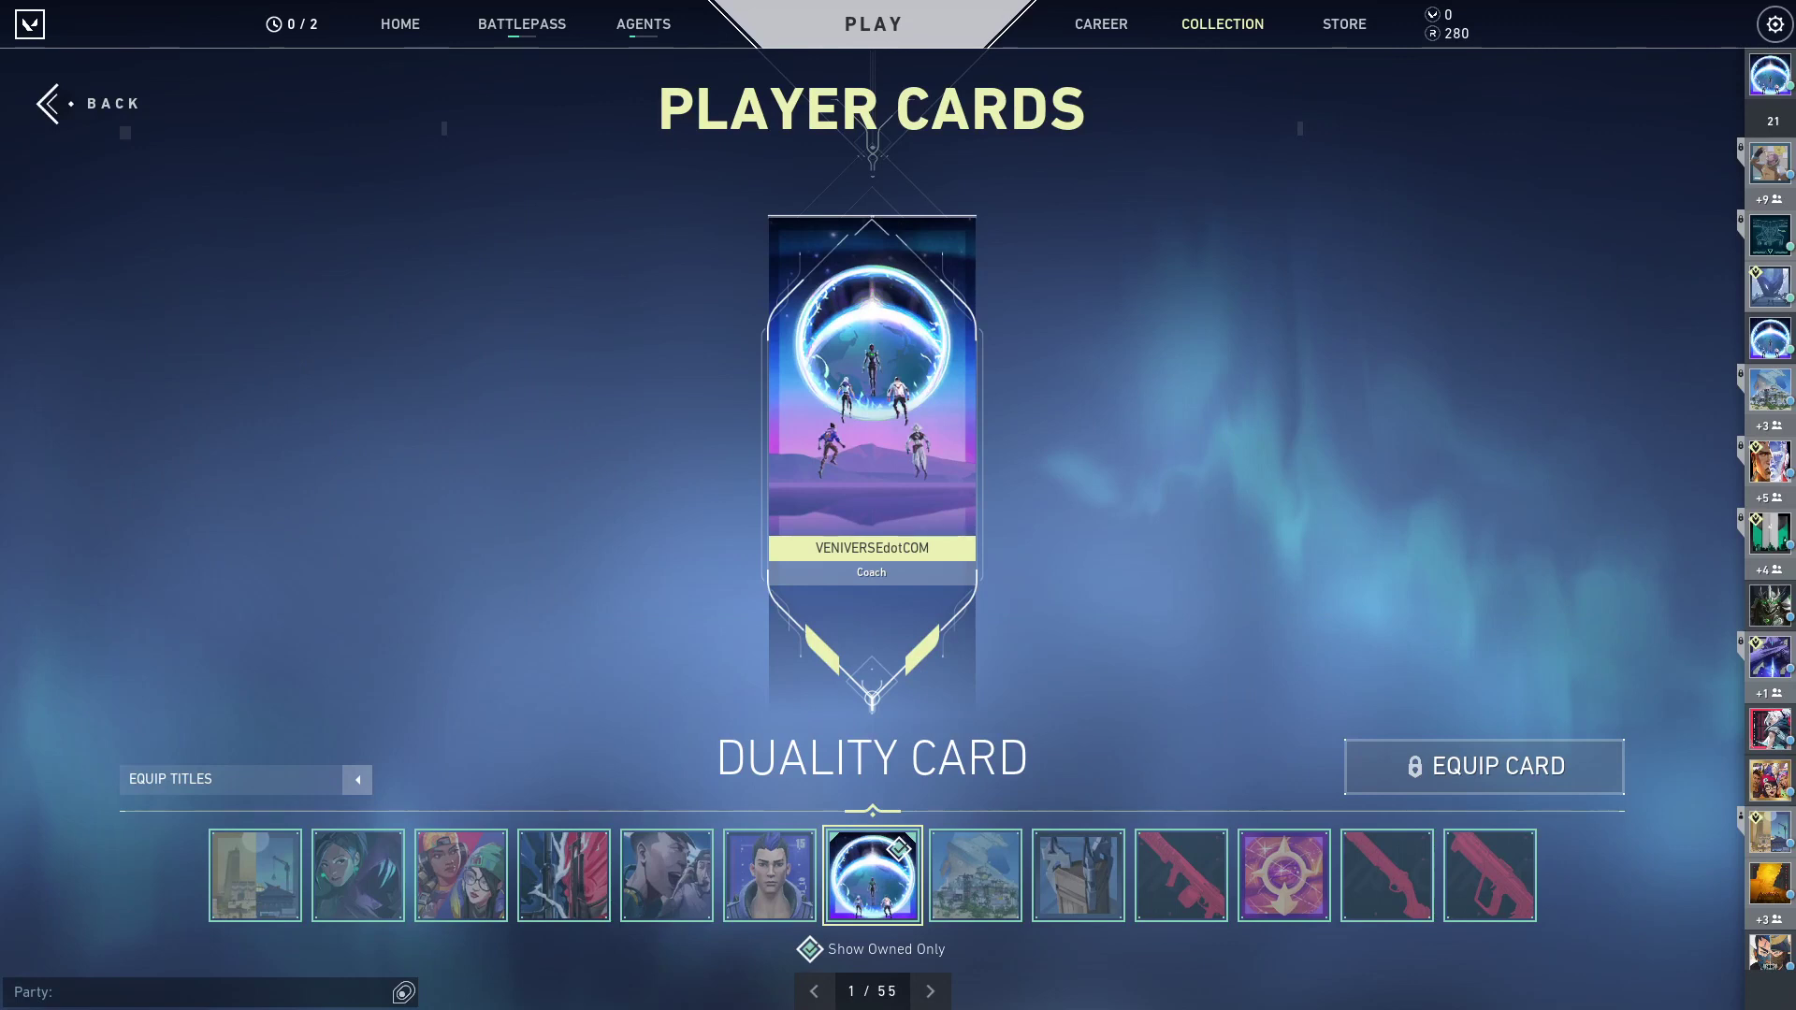
key("alt+Tab")
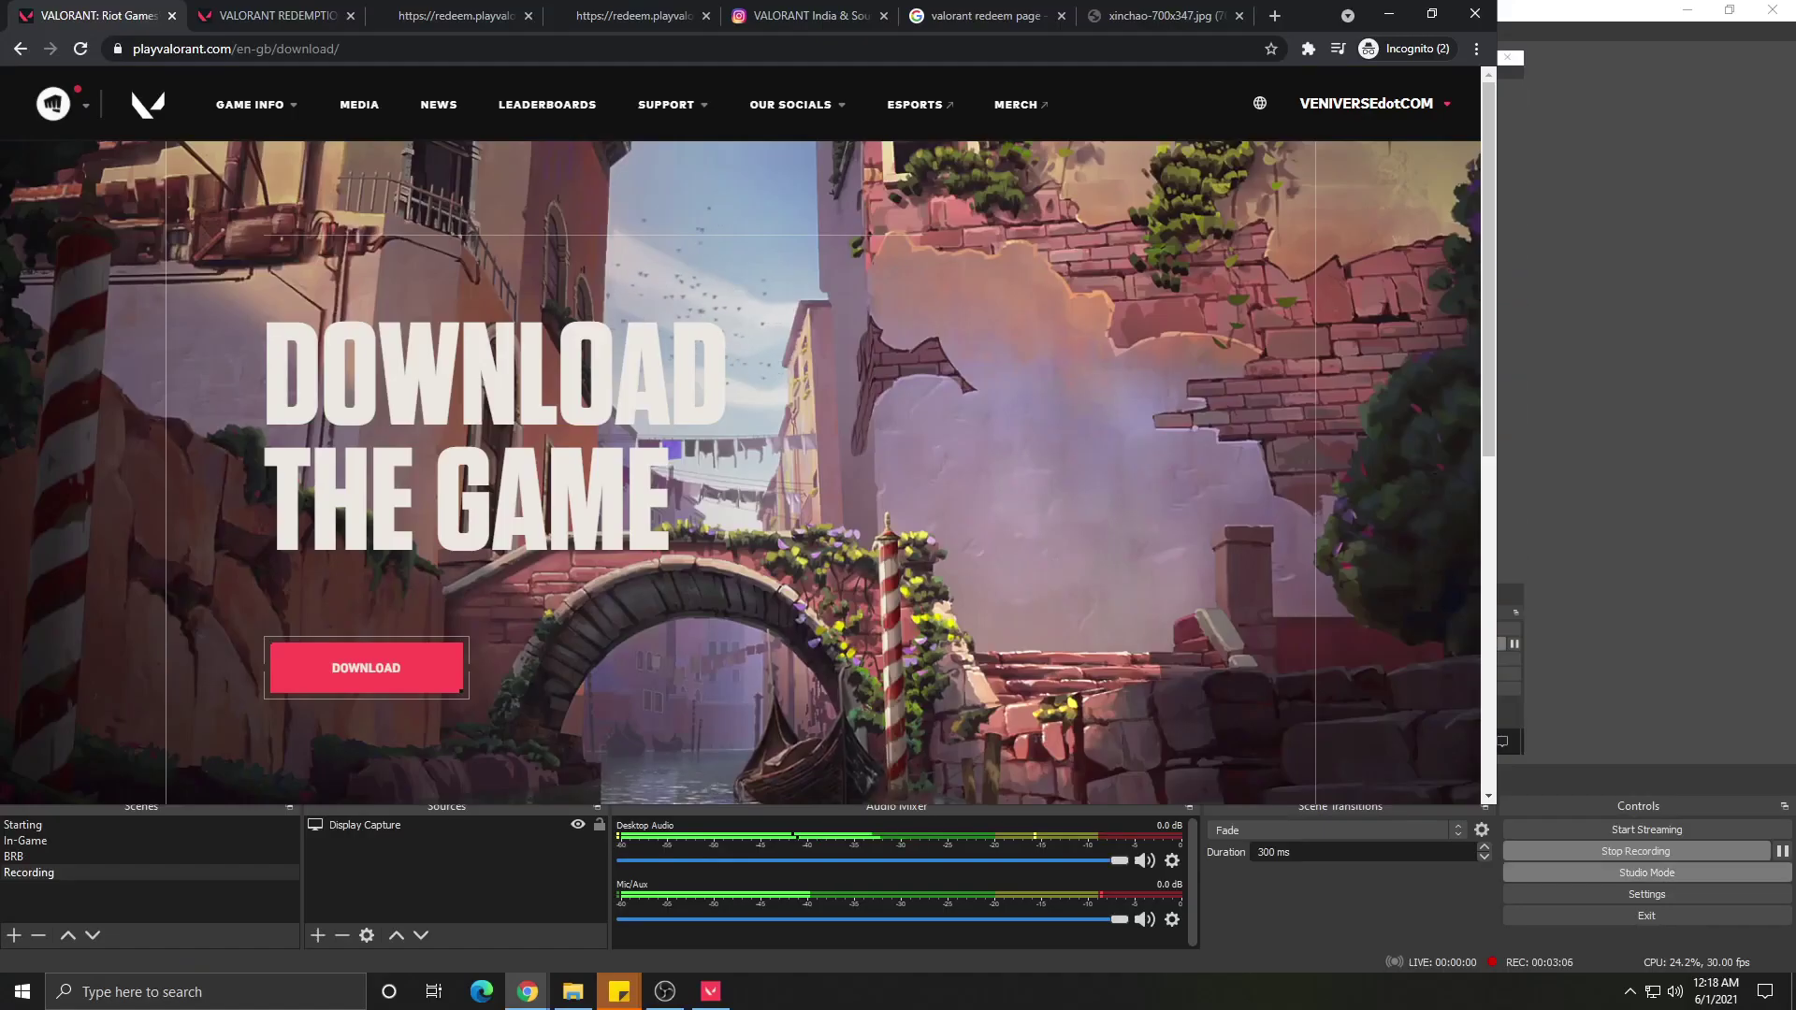